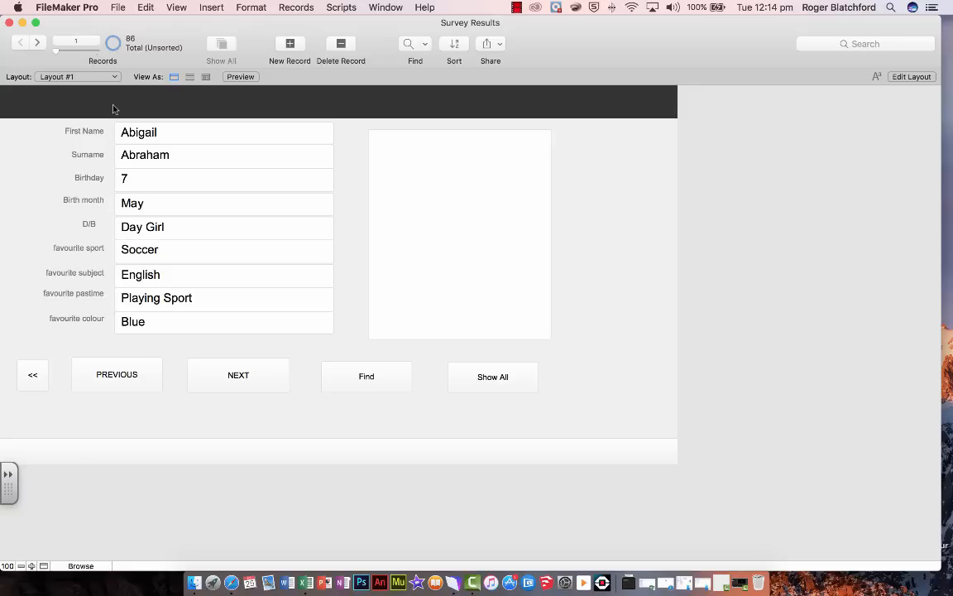
Save a copy of the current database file to the Desktop as Survey Results Copy
{"action": "left_click", "coordinate": [117, 8]}
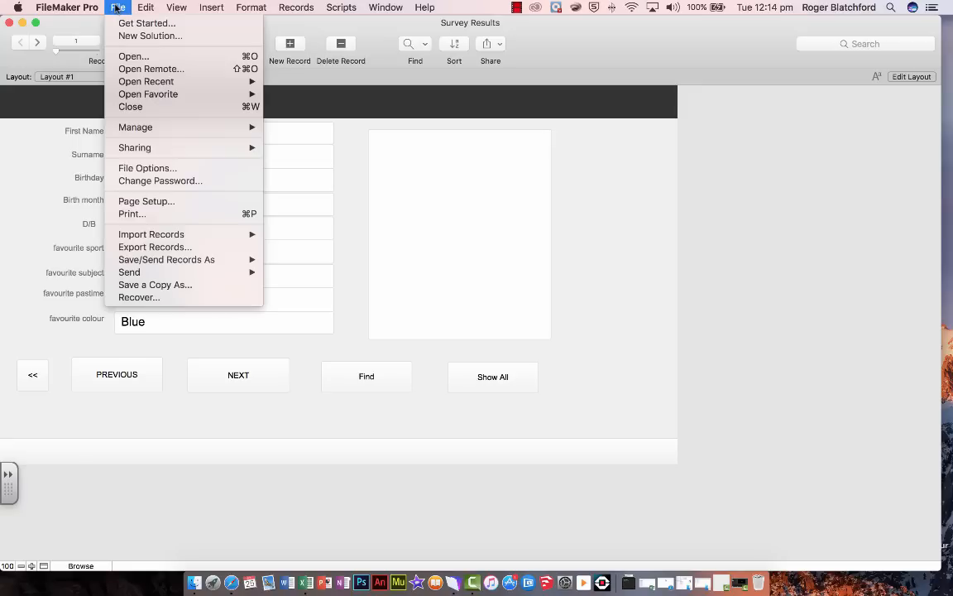
{"action": "left_click", "coordinate": [142, 285]}
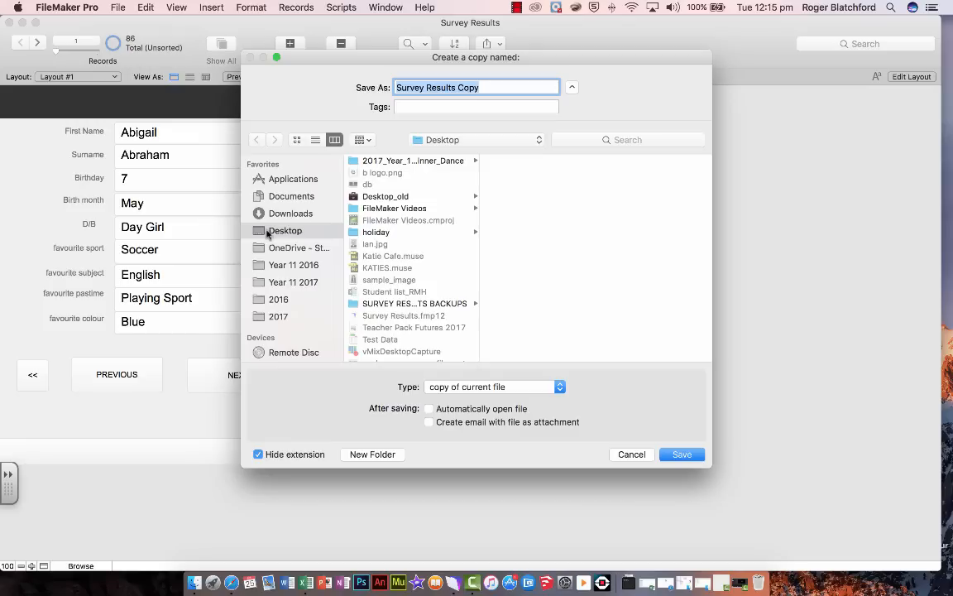
{"action": "left_click", "coordinate": [680, 455]}
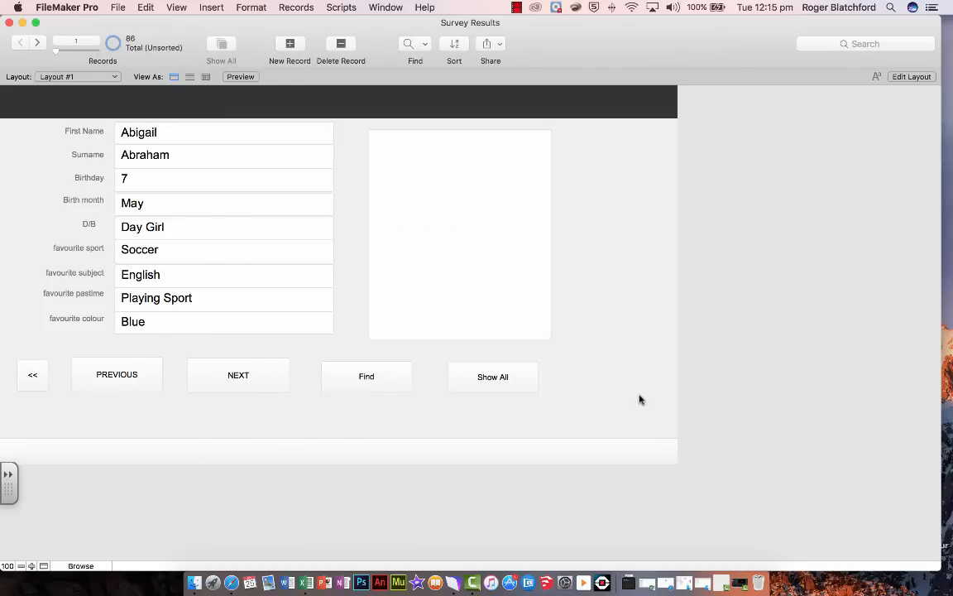
Edit the layout, widening it to fill the window and making the footer, body and header taller
{"action": "left_click", "coordinate": [911, 76]}
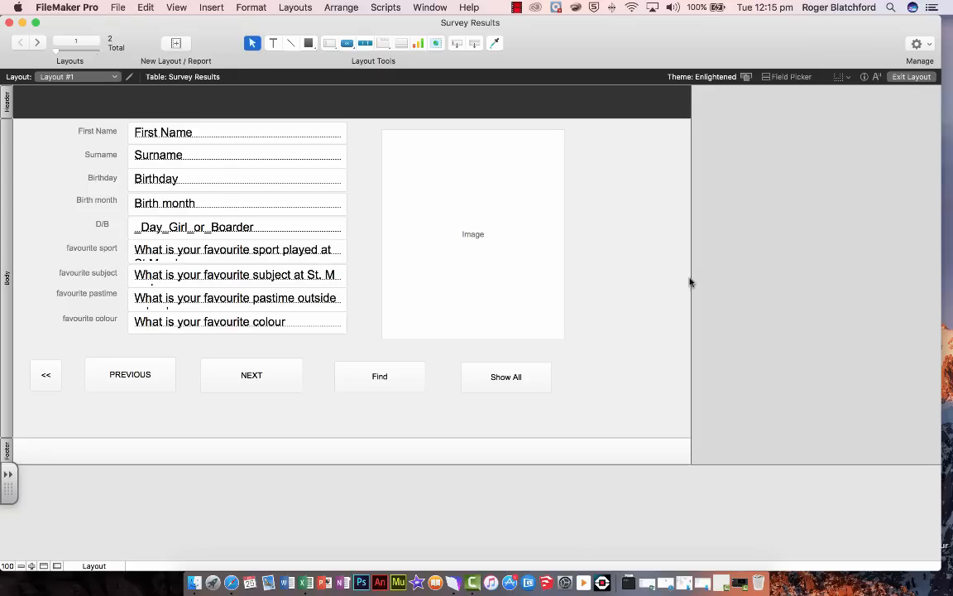
{"action": "left_click_drag", "start_coordinate": [691, 278], "coordinate": [938, 282]}
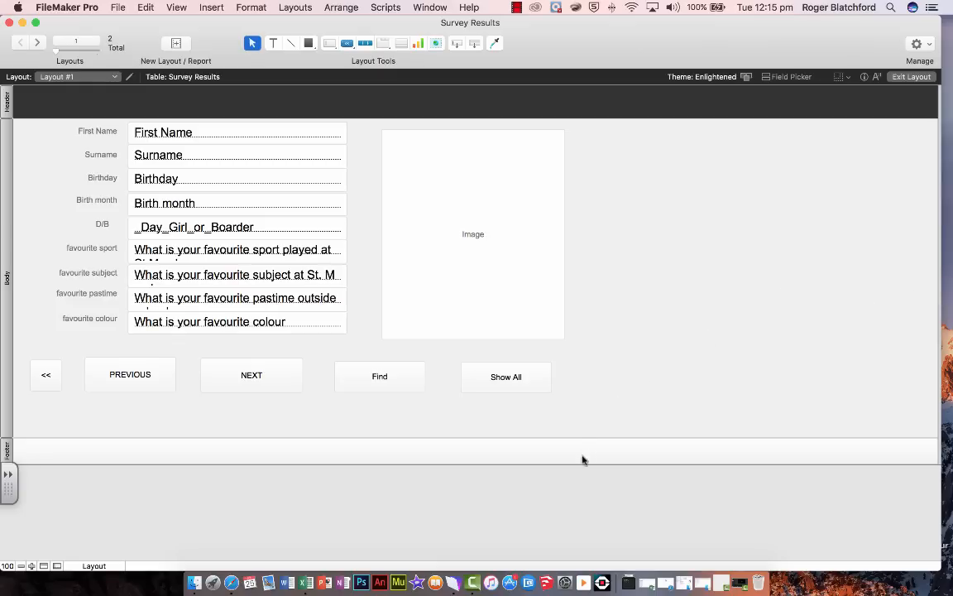
{"action": "left_click_drag", "start_coordinate": [581, 465], "coordinate": [581, 549]}
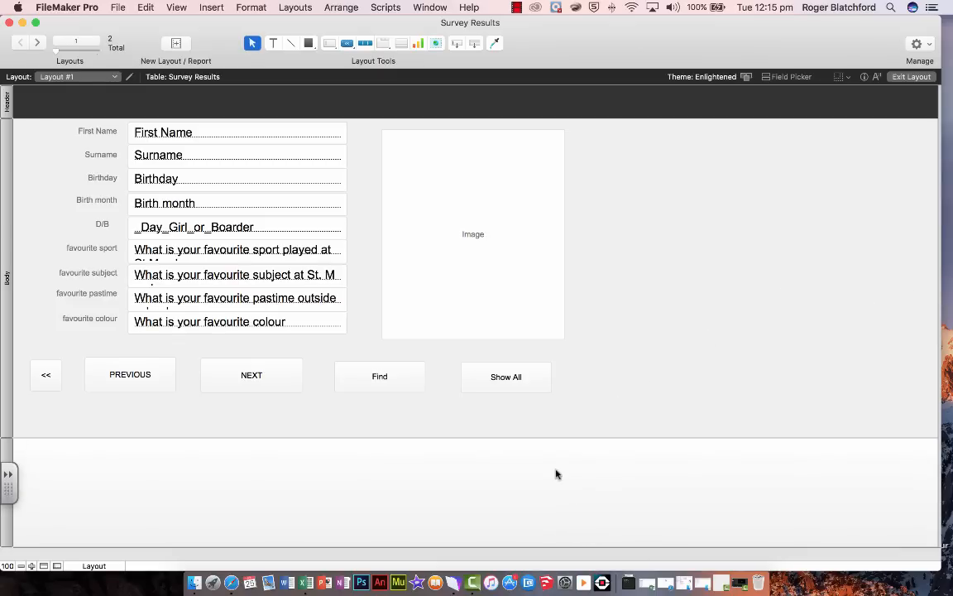
{"action": "left_click_drag", "start_coordinate": [532, 436], "coordinate": [532, 503]}
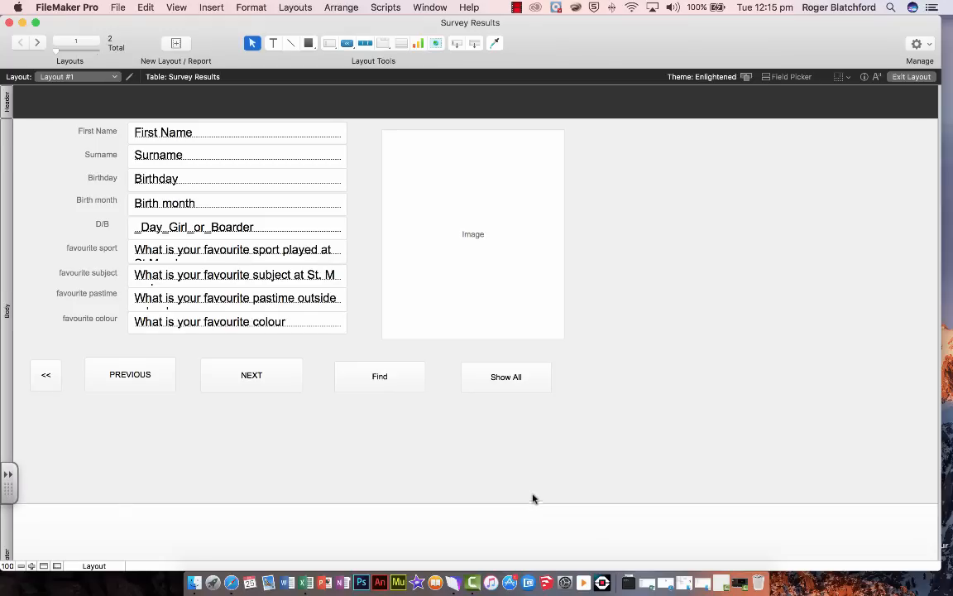
{"action": "left_click_drag", "start_coordinate": [687, 118], "coordinate": [685, 157]}
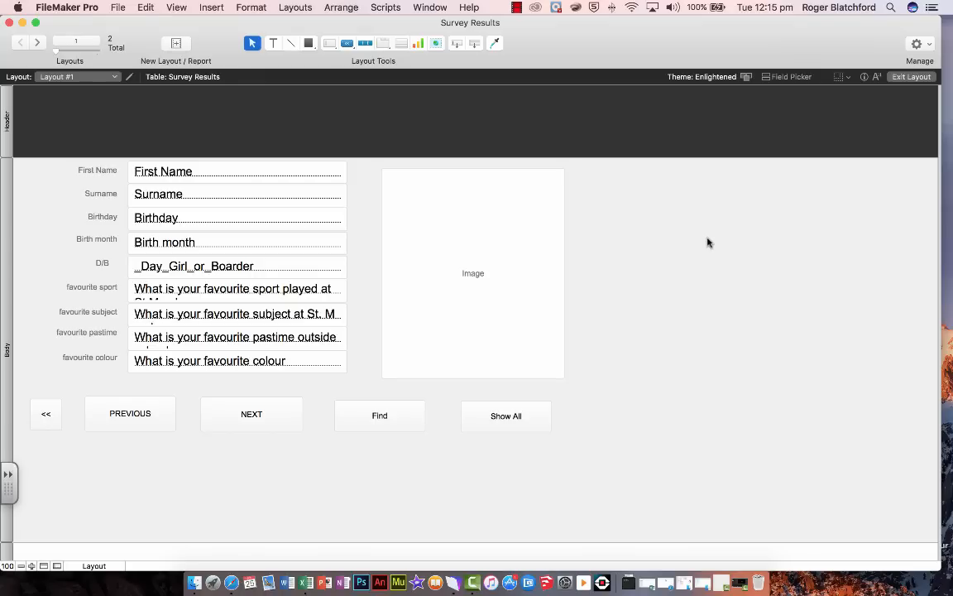
Move all labels, fields, the image container and the buttons together slightly down and to the right in the body
{"action": "left_click_drag", "start_coordinate": [686, 456], "coordinate": [22, 167]}
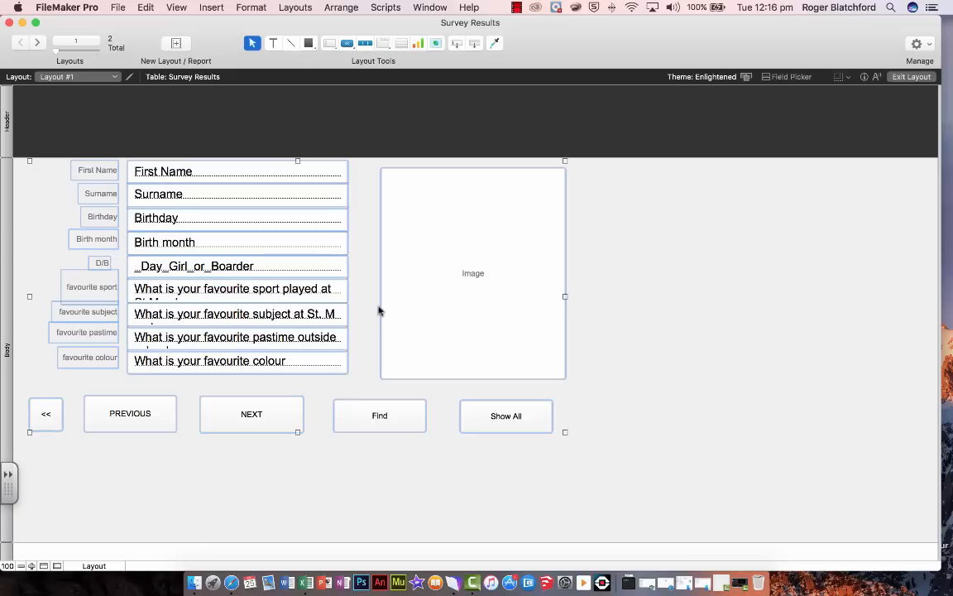
{"action": "key", "text": "Down"}
{"action": "key", "text": "Down"}
{"action": "key", "text": "Down"}
{"action": "key", "text": "Down"}
{"action": "key", "text": "Down"}
{"action": "key", "text": "Down"}
{"action": "key", "text": "Down"}
{"action": "key", "text": "Down"}
{"action": "key", "text": "Down"}
{"action": "key", "text": "Down"}
{"action": "key", "text": "Down"}
{"action": "key", "text": "Down"}
{"action": "key", "text": "Down"}
{"action": "key", "text": "Down"}
{"action": "key", "text": "Down"}
{"action": "key", "text": "Down"}
{"action": "key", "text": "Down"}
{"action": "key", "text": "Down"}
{"action": "key", "text": "Down"}
{"action": "key", "text": "Down"}
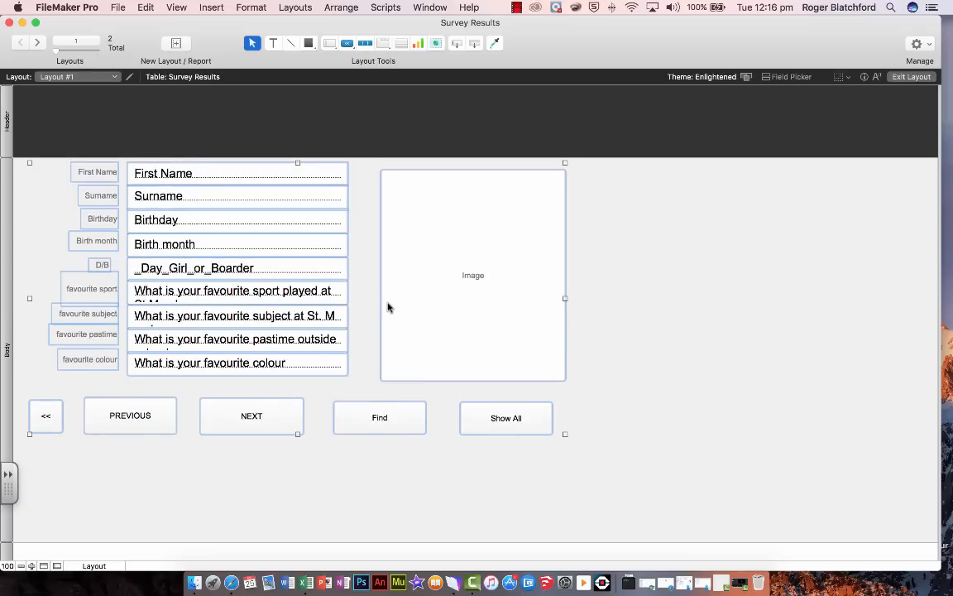
{"action": "key", "text": "Down"}
{"action": "key", "text": "Down"}
{"action": "key", "text": "Down"}
{"action": "key", "text": "Down"}
{"action": "key", "text": "Down"}
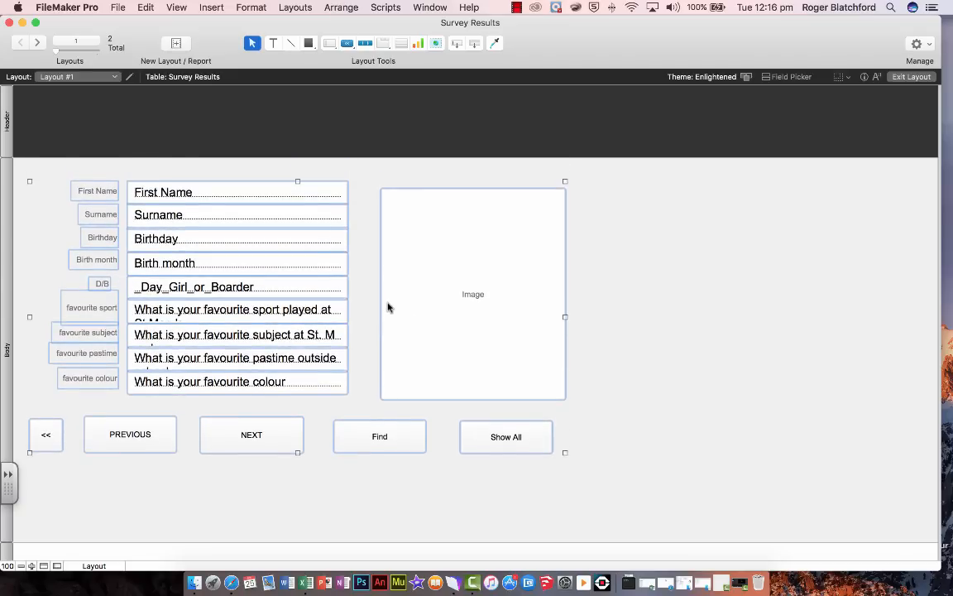
{"action": "key", "text": "Right"}
{"action": "key", "text": "Right"}
{"action": "key", "text": "Right"}
{"action": "key", "text": "Right"}
{"action": "key", "text": "Right"}
{"action": "key", "text": "Right"}
{"action": "key", "text": "Right"}
{"action": "key", "text": "Right"}
{"action": "key", "text": "Right"}
{"action": "key", "text": "Right"}
{"action": "key", "text": "Right"}
{"action": "key", "text": "Right"}
{"action": "key", "text": "Right"}
{"action": "key", "text": "Right"}
{"action": "key", "text": "Right"}
{"action": "key", "text": "Right"}
{"action": "key", "text": "Right"}
{"action": "key", "text": "Right"}
{"action": "key", "text": "Right"}
{"action": "key", "text": "Right"}
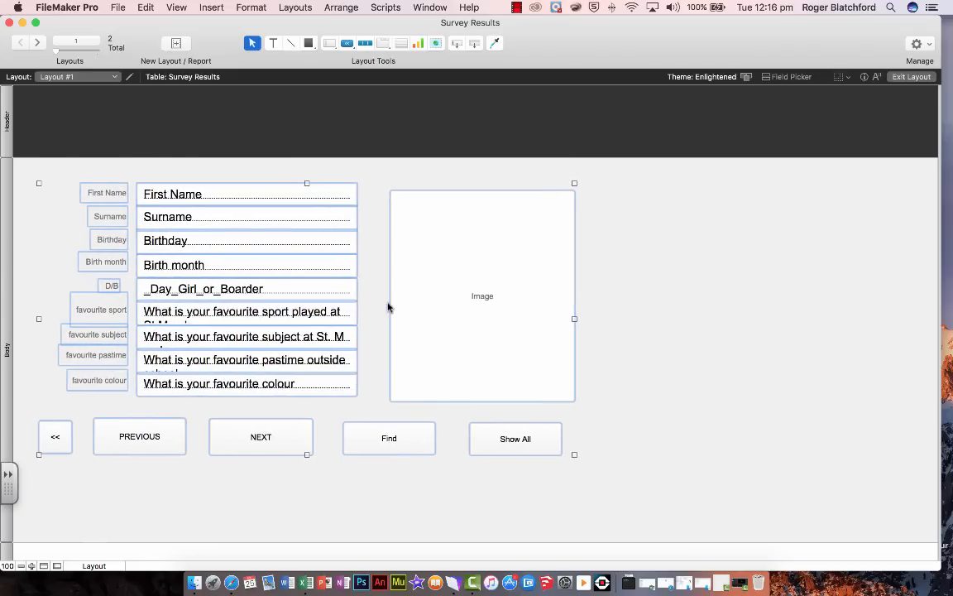
{"action": "key", "text": "Right"}
{"action": "key", "text": "Right"}
{"action": "key", "text": "Right"}
{"action": "key", "text": "Right"}
{"action": "key", "text": "Right"}
{"action": "key", "text": "Right"}
{"action": "key", "text": "Right"}
{"action": "key", "text": "Right"}
{"action": "key", "text": "Right"}
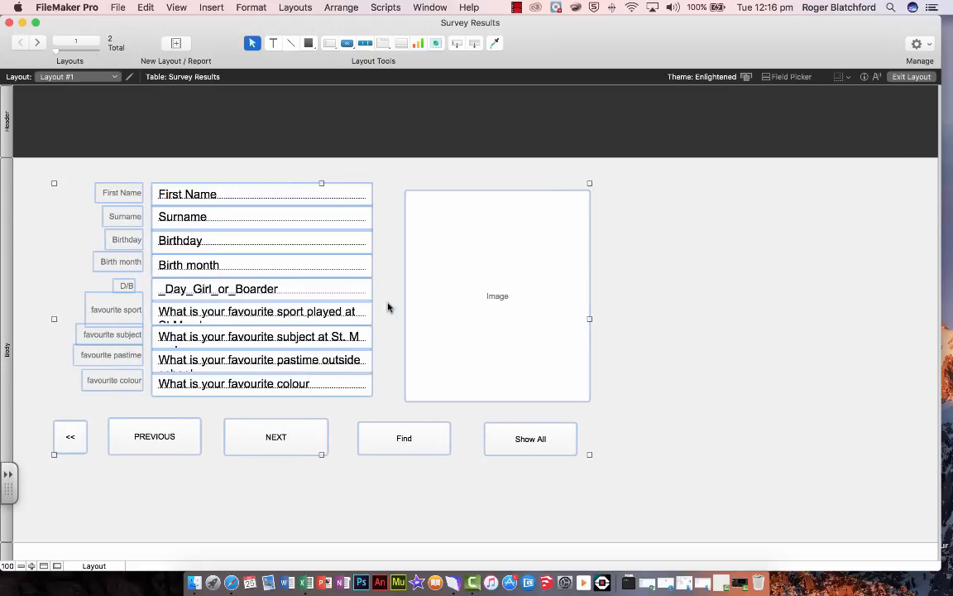
{"action": "key", "text": "Down"}
{"action": "key", "text": "Down"}
{"action": "key", "text": "Down"}
{"action": "key", "text": "Down"}
{"action": "key", "text": "Down"}
{"action": "key", "text": "Down"}
{"action": "key", "text": "Down"}
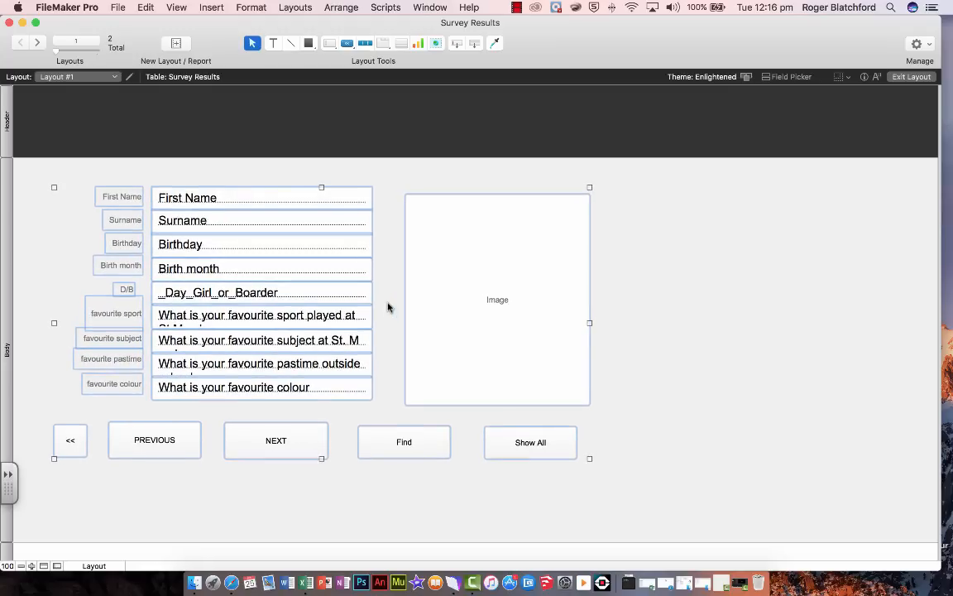
{"action": "key", "text": "Right"}
{"action": "key", "text": "Right"}
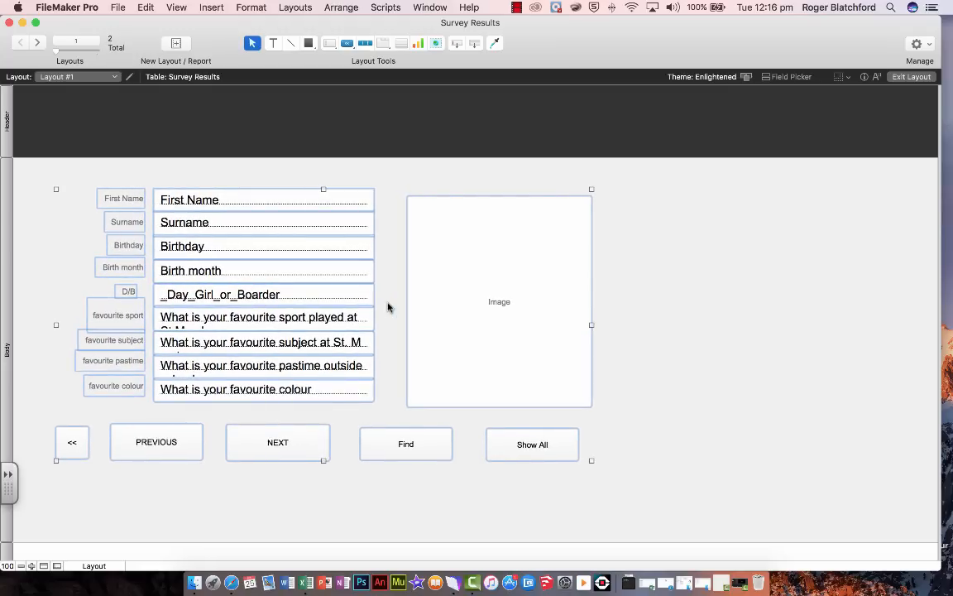
{"action": "left_click", "coordinate": [786, 329]}
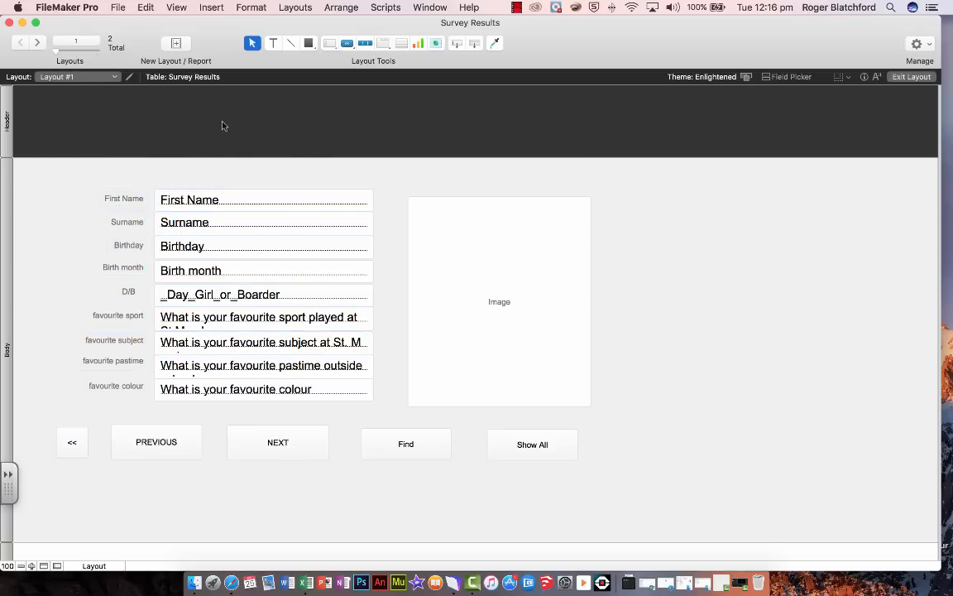
Insert the picture b logo.png from the Desktop into the layout
{"action": "left_click", "coordinate": [212, 7]}
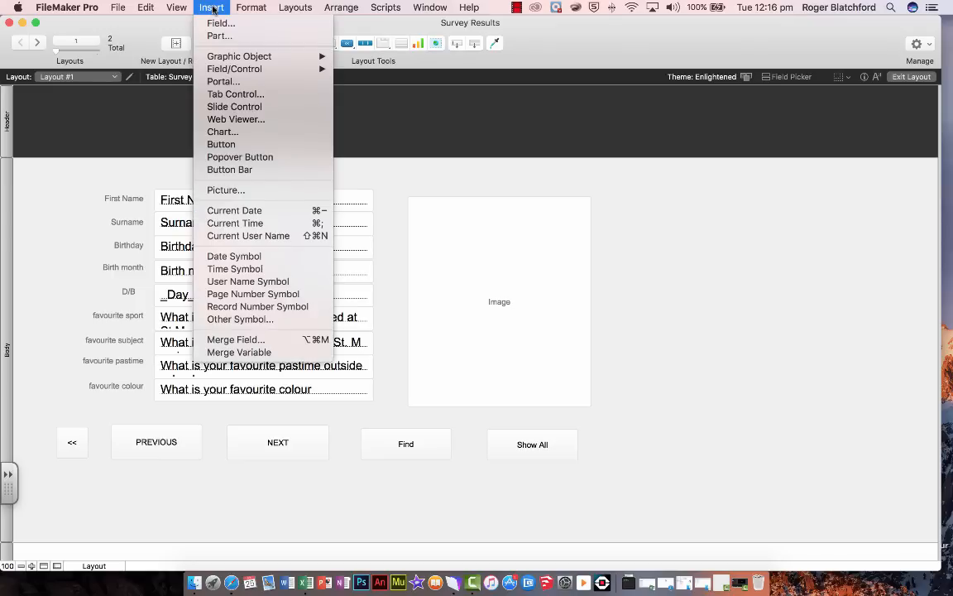
{"action": "left_click", "coordinate": [227, 191]}
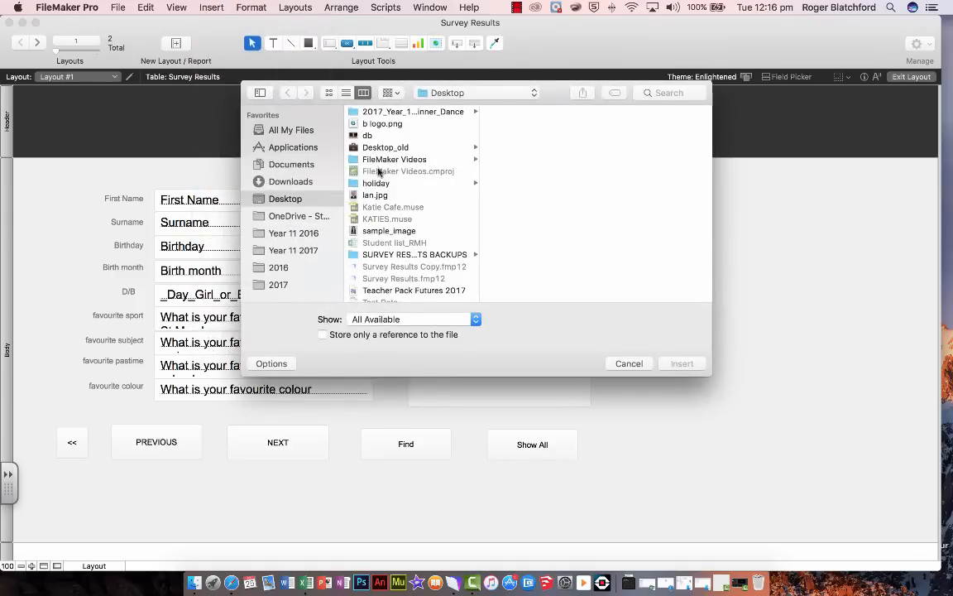
{"action": "left_click", "coordinate": [384, 124]}
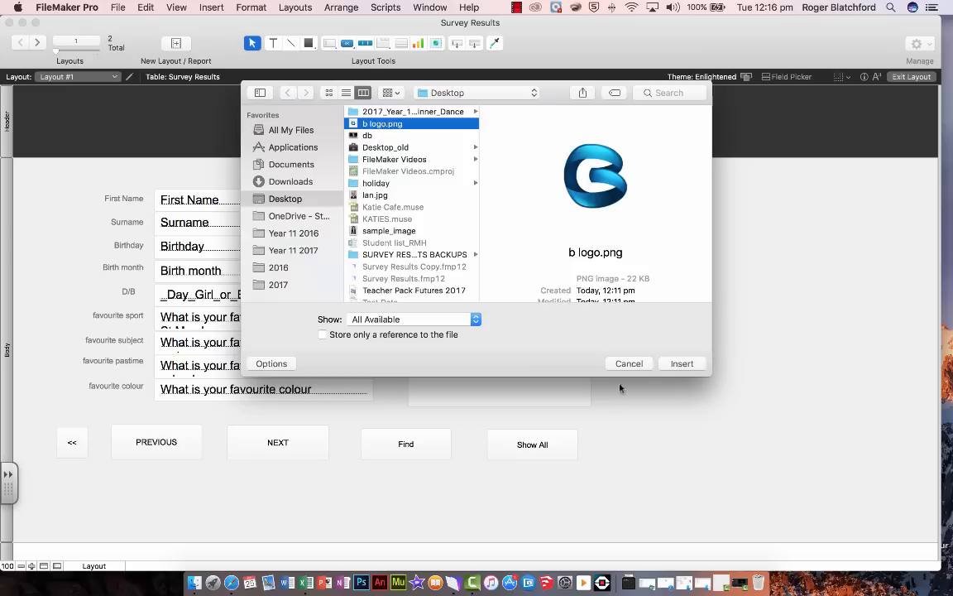
{"action": "left_click", "coordinate": [683, 364]}
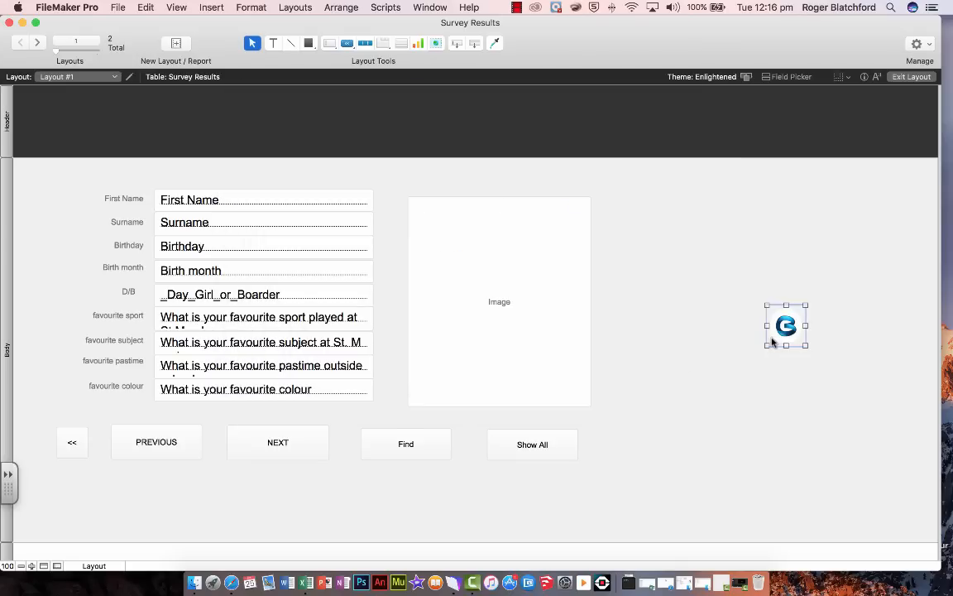
Place the logo at the left end of the dark header and enlarge it slightly
{"action": "left_click_drag", "start_coordinate": [772, 341], "coordinate": [66, 134]}
{"action": "scroll", "coordinate": [81, 144], "scroll_direction": "right", "scroll_amount": 5}
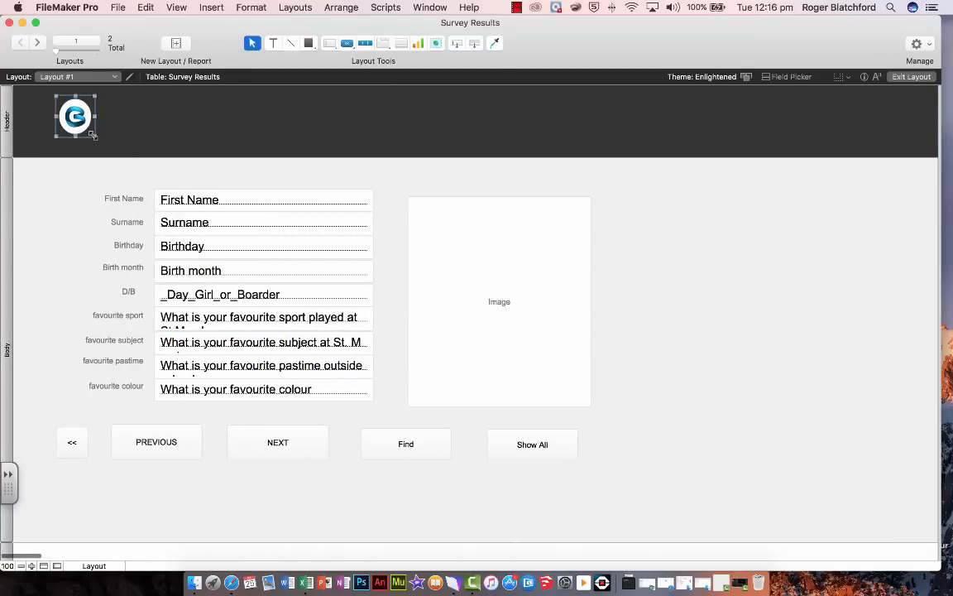
{"action": "left_click_drag", "start_coordinate": [93, 135], "coordinate": [111, 146]}
{"action": "left_click", "coordinate": [234, 145]}
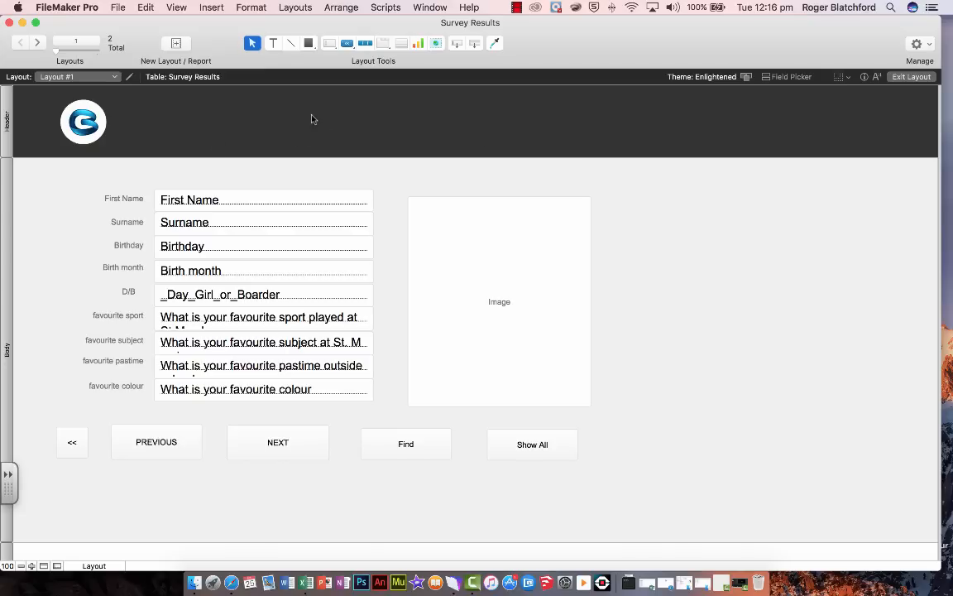
Add the heading text "Survey Results" in the header beside the logo
{"action": "left_click", "coordinate": [273, 44]}
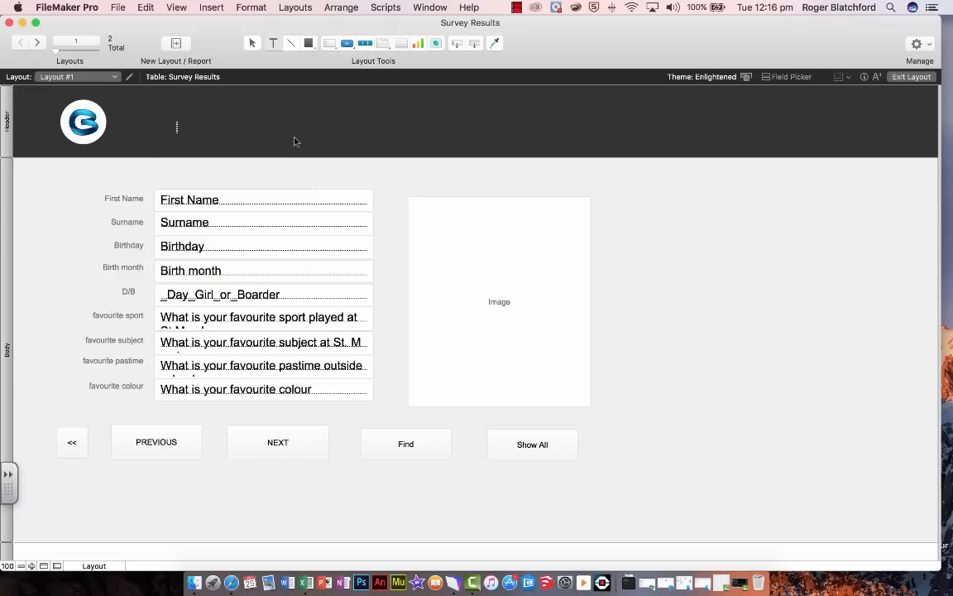
{"action": "type", "text": "Survey Results"}
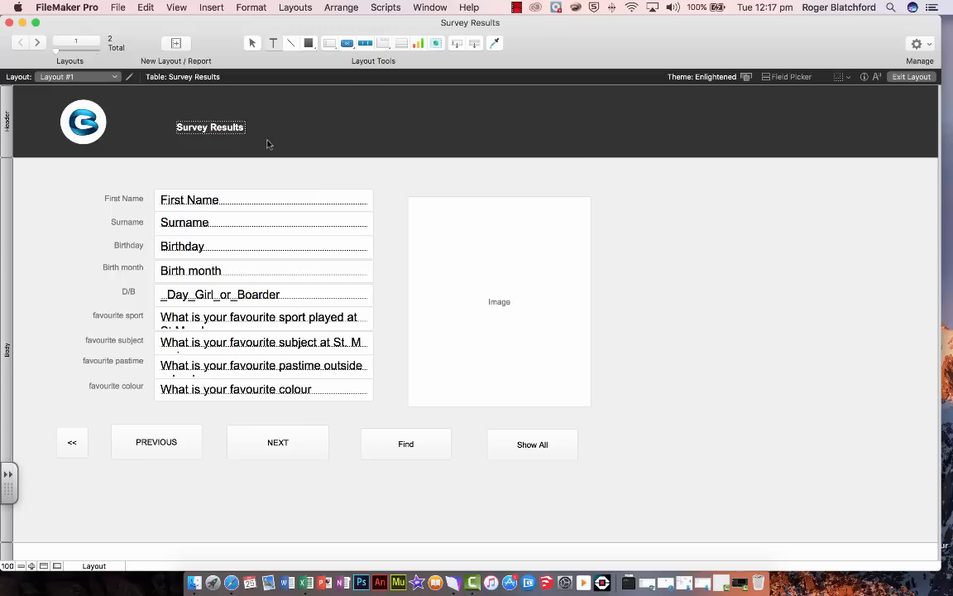
Set the whole "Survey Results" heading to 48 point
{"action": "left_click_drag", "start_coordinate": [177, 127], "coordinate": [245, 128]}
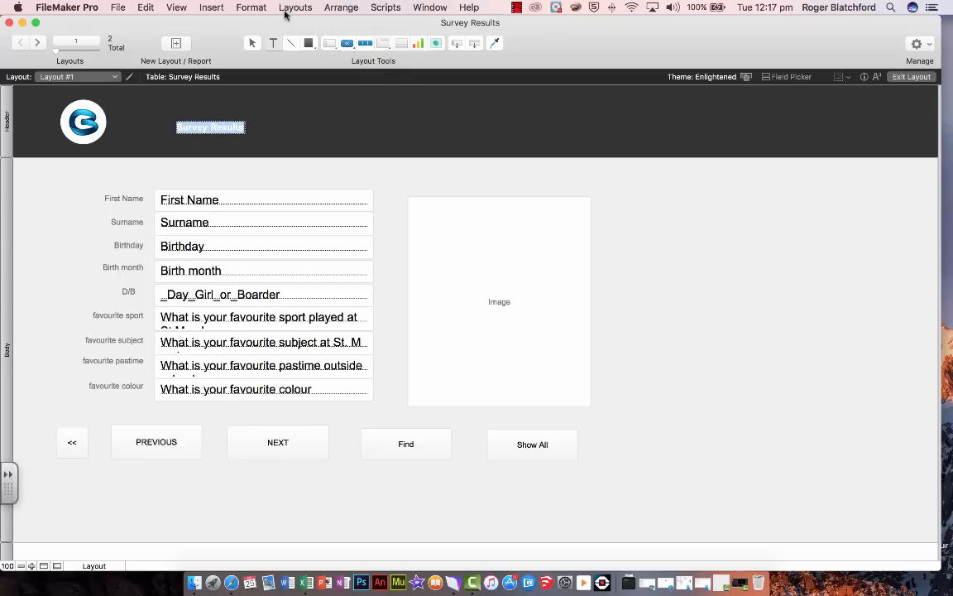
{"action": "left_click", "coordinate": [254, 9]}
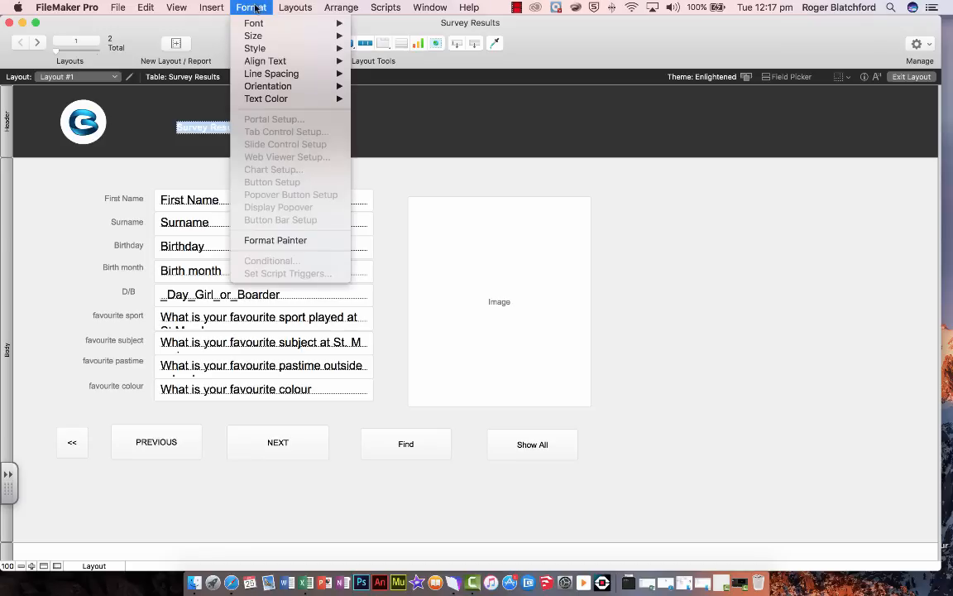
{"action": "mouse_move", "coordinate": [264, 36]}
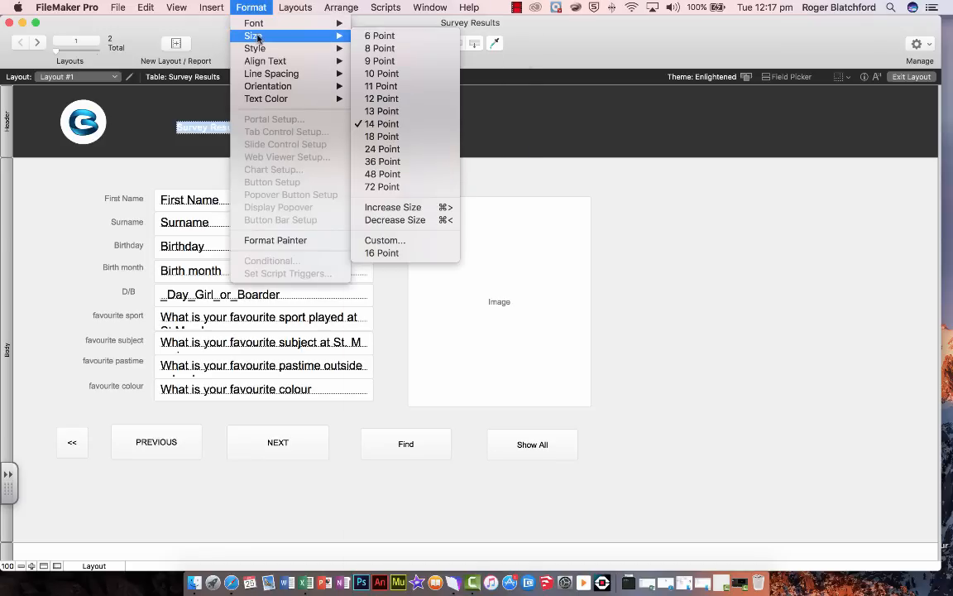
{"action": "left_click", "coordinate": [397, 179]}
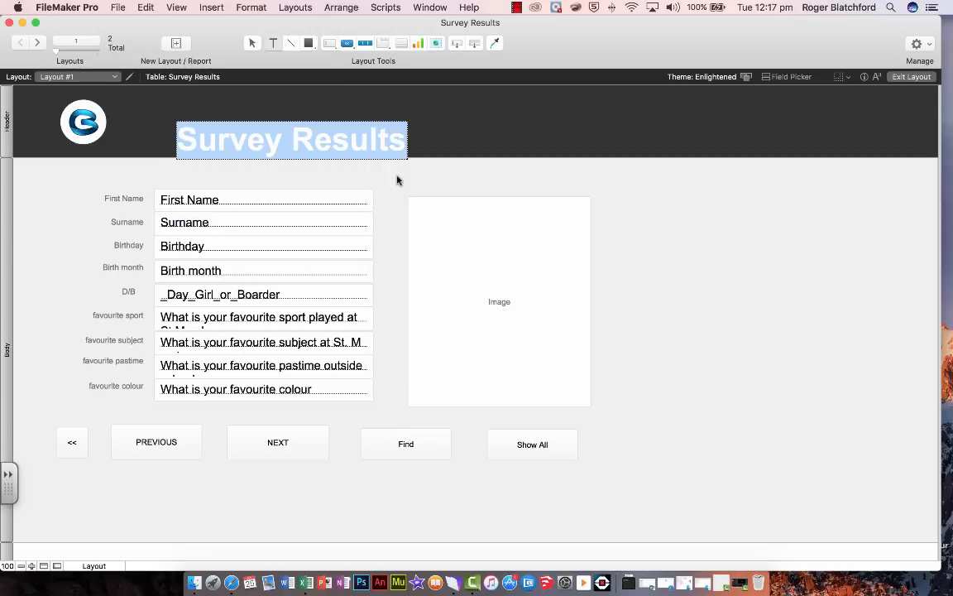
Change the heading to a rounded bold sans-serif font and make it italic
{"action": "left_click", "coordinate": [253, 7]}
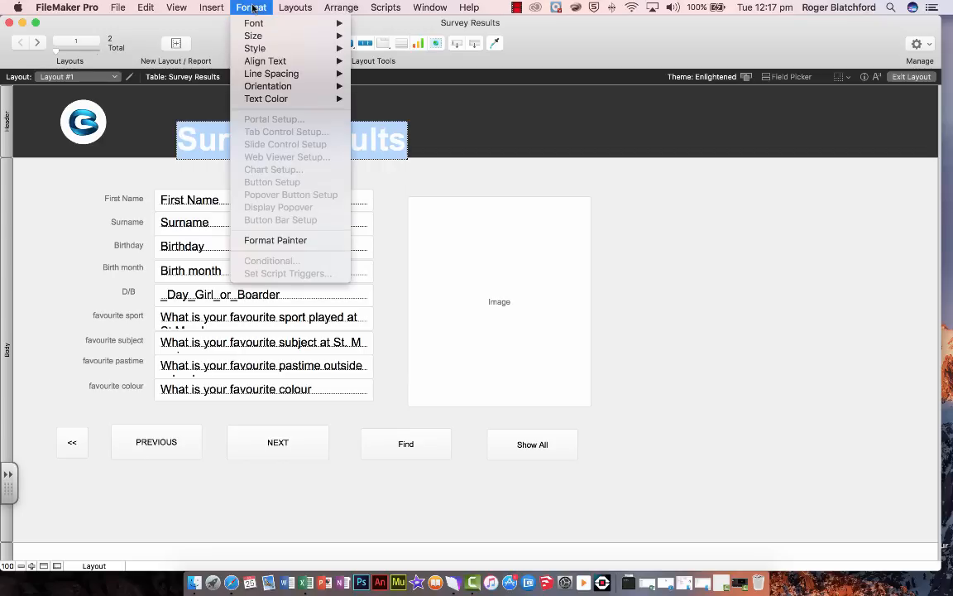
{"action": "mouse_move", "coordinate": [257, 26]}
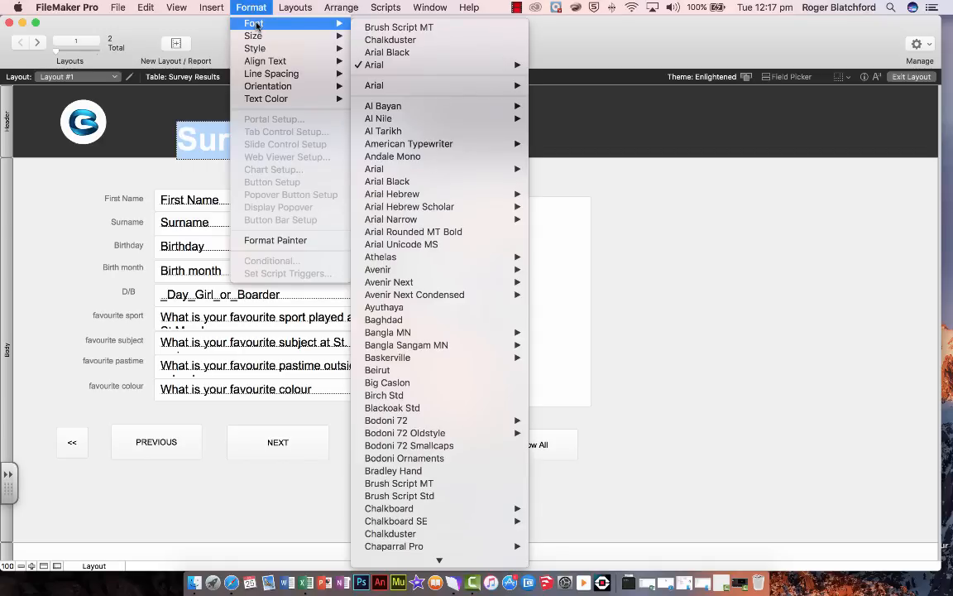
{"action": "scroll", "coordinate": [397, 166], "scroll_direction": "down", "scroll_amount": 3}
{"action": "left_click", "coordinate": [397, 156]}
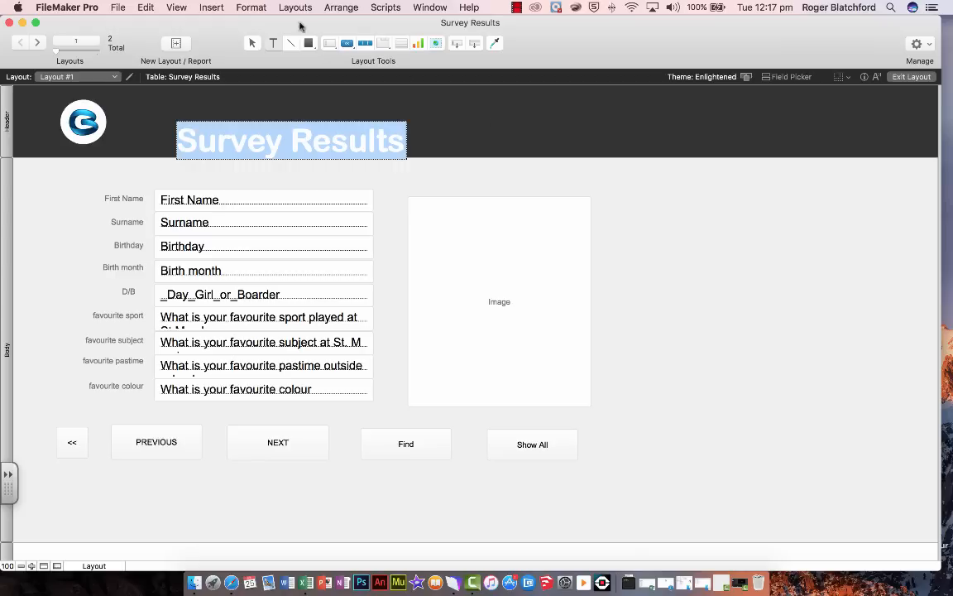
{"action": "left_click", "coordinate": [251, 8]}
{"action": "mouse_move", "coordinate": [252, 38]}
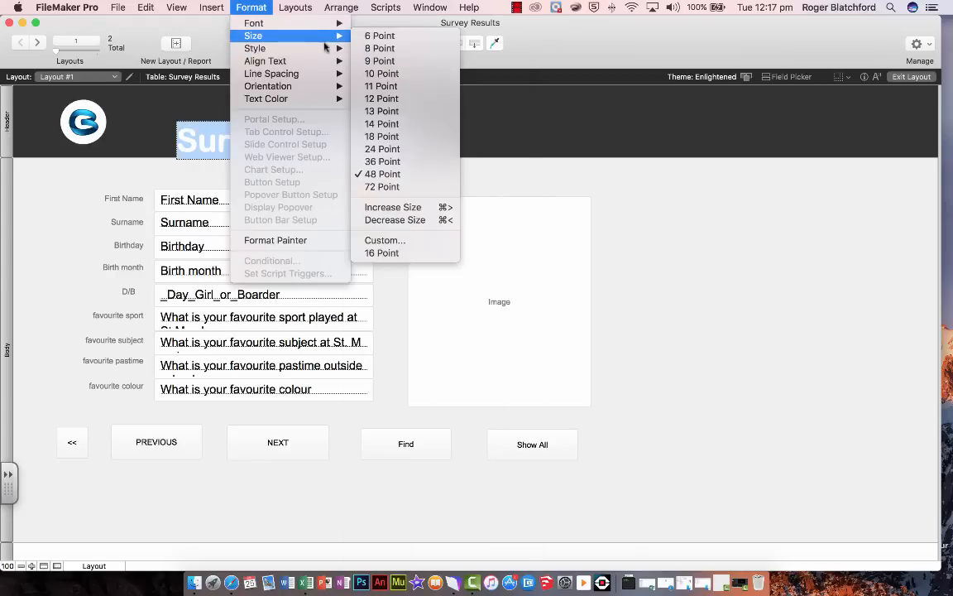
{"action": "mouse_move", "coordinate": [325, 48]}
{"action": "left_click", "coordinate": [376, 74]}
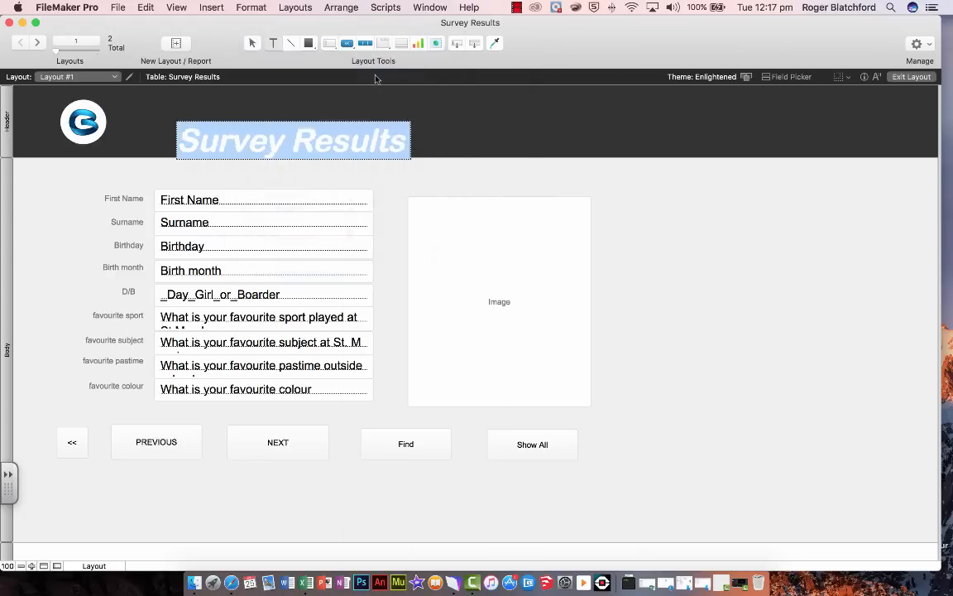
Apply a light theme colour to the heading text
{"action": "left_click", "coordinate": [248, 7]}
{"action": "mouse_move", "coordinate": [259, 99]}
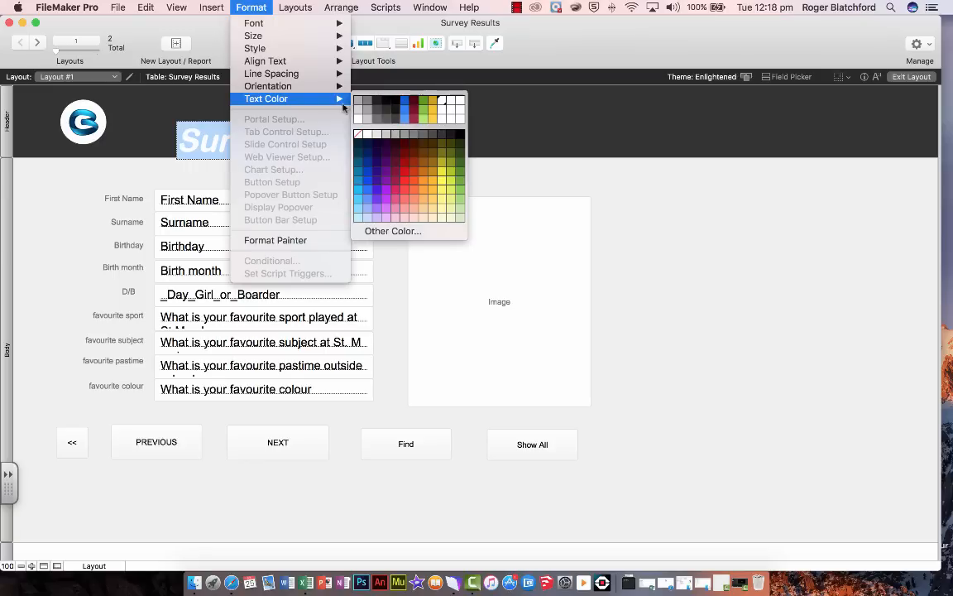
{"action": "left_click", "coordinate": [358, 122]}
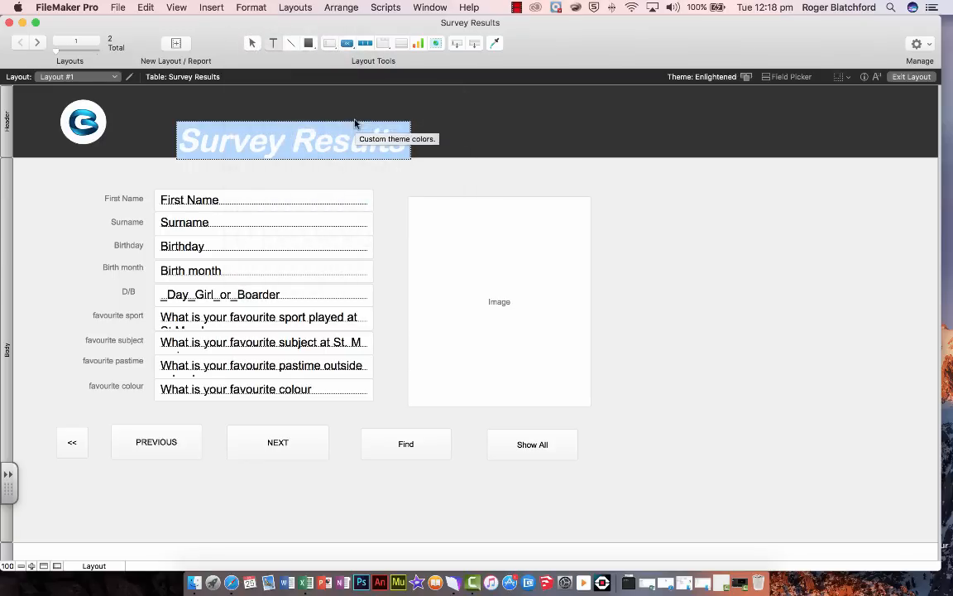
Move the "Survey Results" heading up and closer to the logo so it sits within the dark header band
{"action": "key", "text": "Escape"}
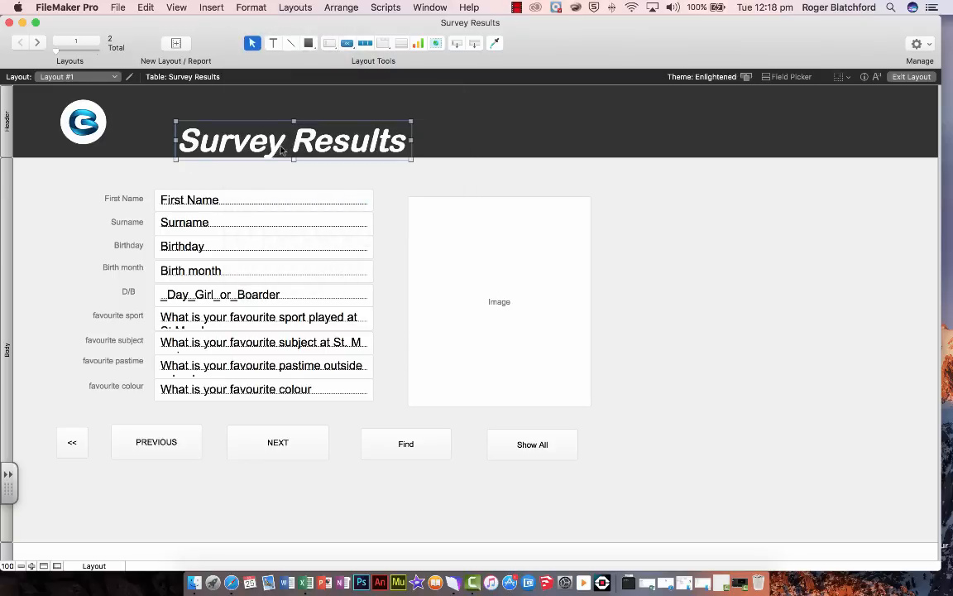
{"action": "left_click_drag", "start_coordinate": [272, 150], "coordinate": [246, 130]}
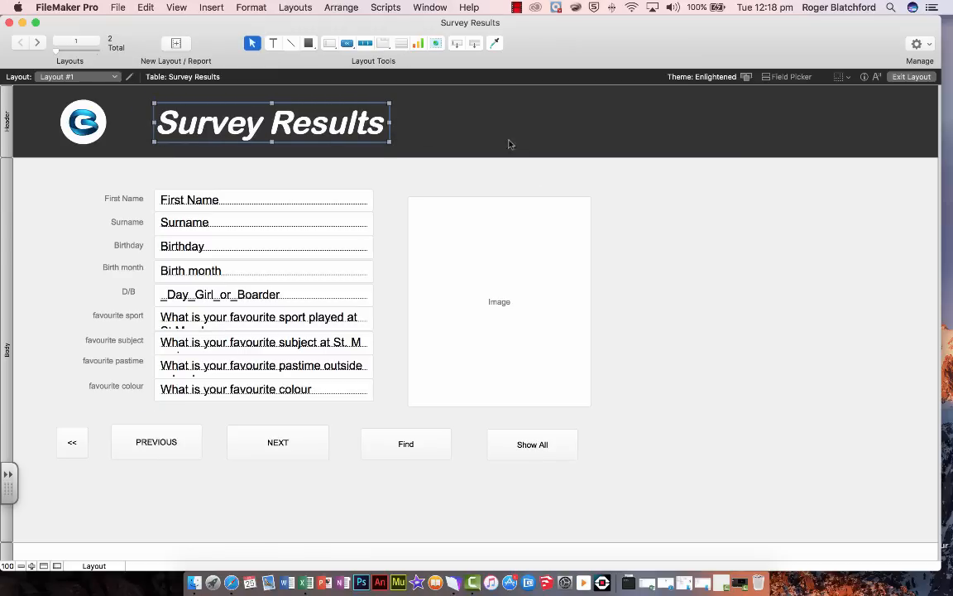
{"action": "left_click", "coordinate": [509, 143]}
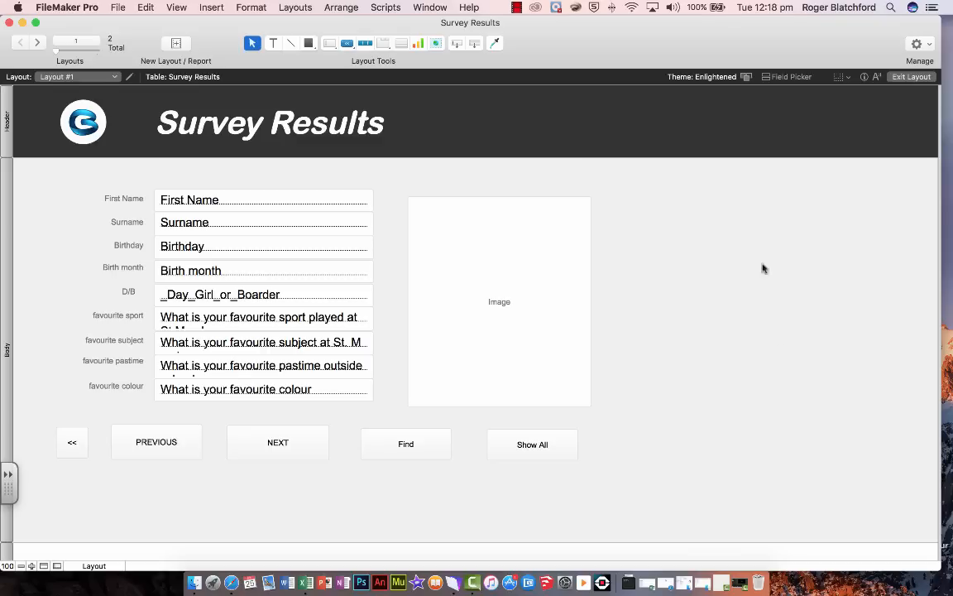
Switch to browsing the records and step forward and back through them with the layout's NEXT and PREVIOUS navigation
{"action": "left_click", "coordinate": [911, 77]}
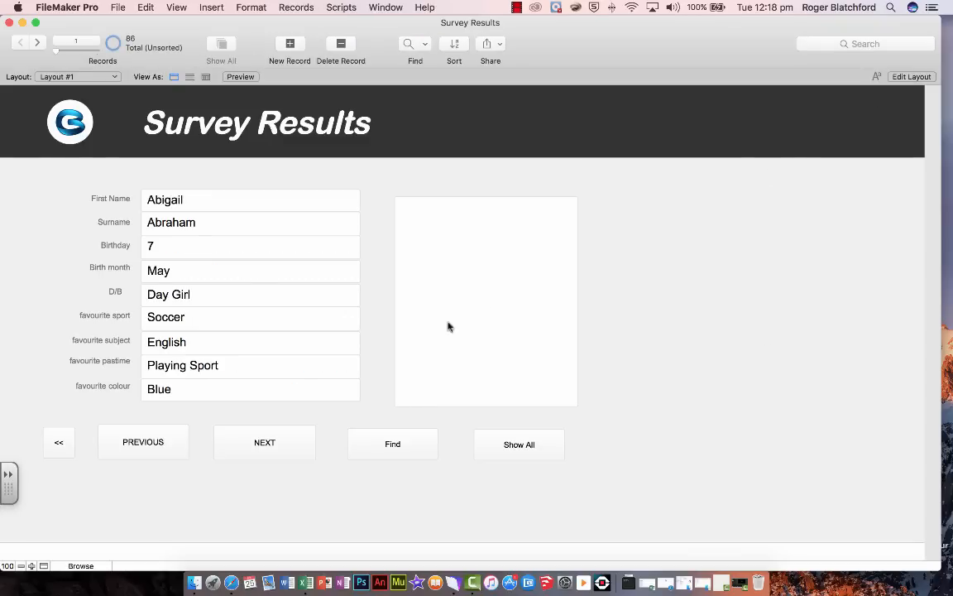
{"action": "left_click", "coordinate": [264, 444]}
{"action": "left_click", "coordinate": [264, 444]}
{"action": "left_click", "coordinate": [264, 444]}
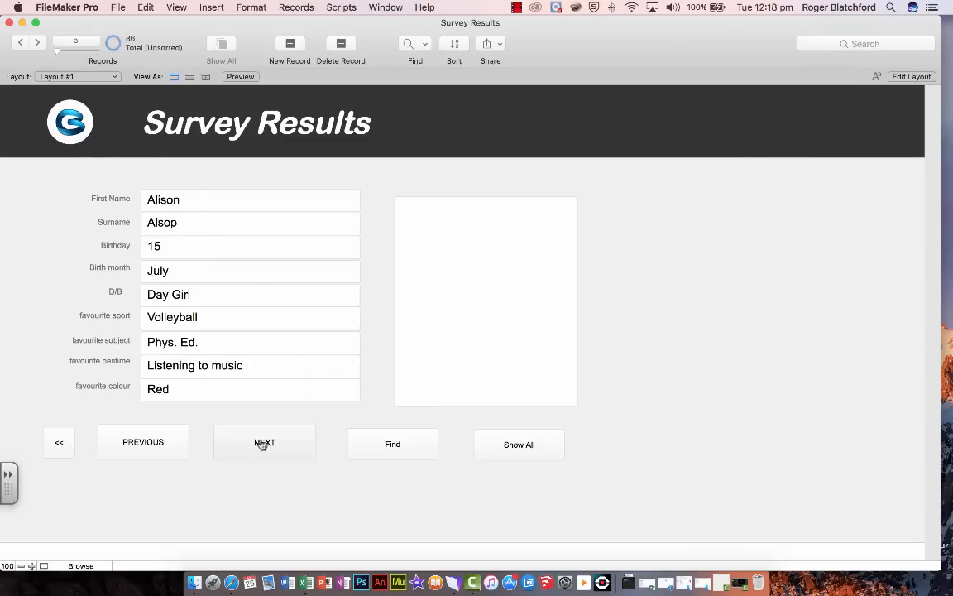
{"action": "left_click", "coordinate": [264, 445]}
{"action": "left_click", "coordinate": [264, 444]}
{"action": "left_click", "coordinate": [264, 444]}
{"action": "left_click", "coordinate": [148, 441]}
{"action": "left_click", "coordinate": [147, 441]}
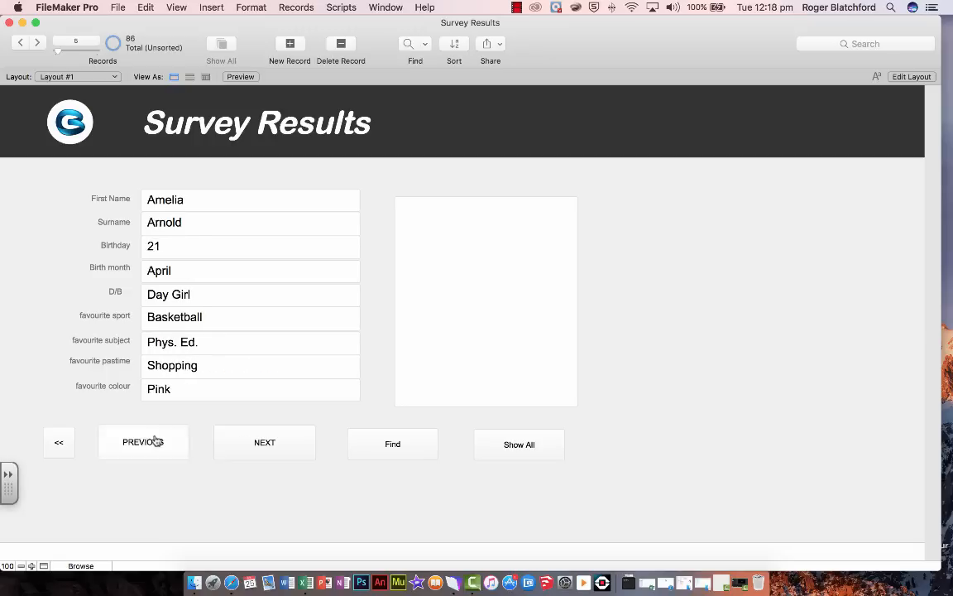
{"action": "left_click", "coordinate": [148, 441]}
{"action": "left_click", "coordinate": [244, 455]}
Return to layout editing and look through the layout themes available for changing the theme
{"action": "left_click", "coordinate": [911, 77]}
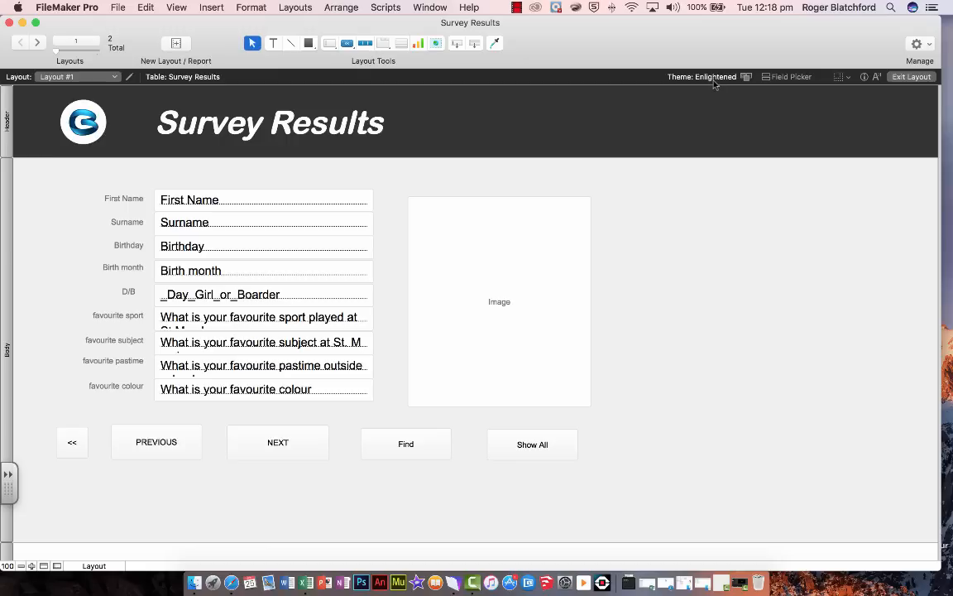
{"action": "left_click", "coordinate": [672, 76]}
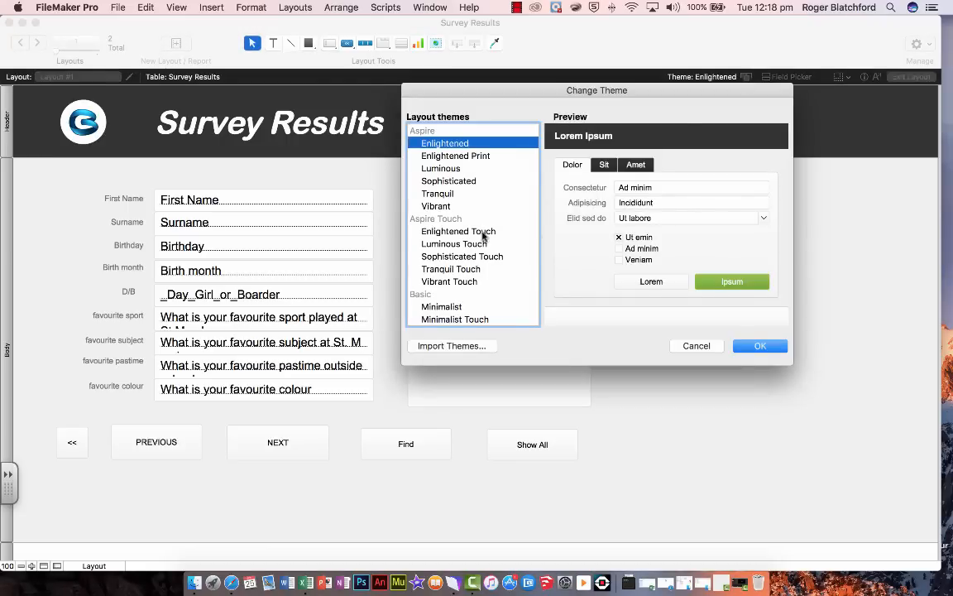
{"action": "scroll", "coordinate": [483, 236], "scroll_direction": "down", "scroll_amount": 6}
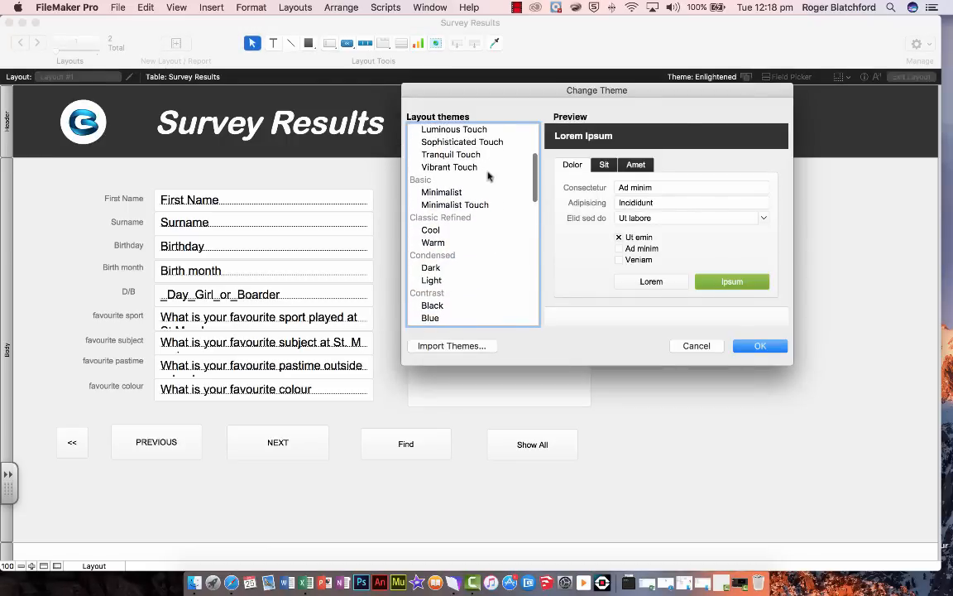
{"action": "scroll", "coordinate": [494, 157], "scroll_direction": "up", "scroll_amount": 2}
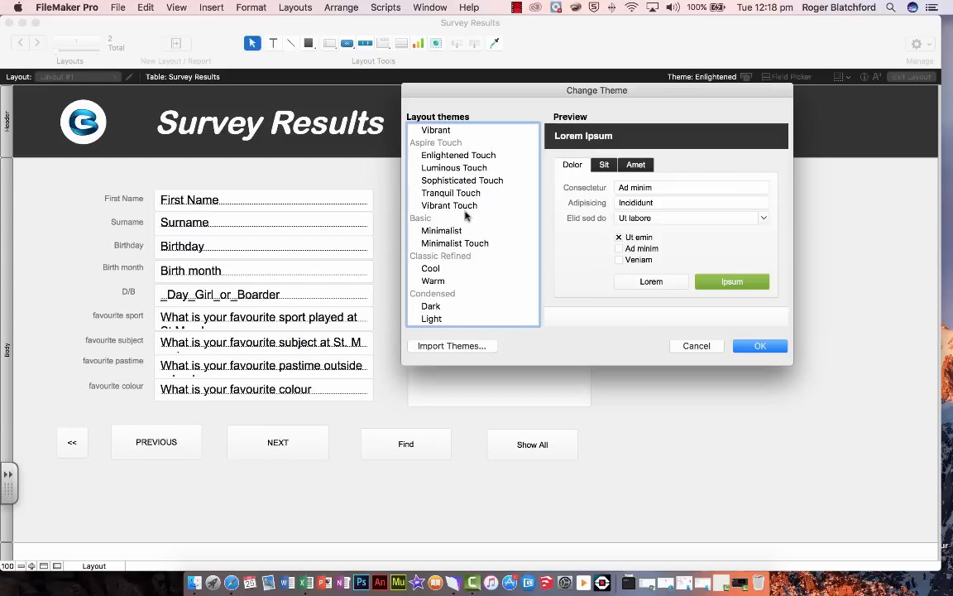
{"action": "scroll", "coordinate": [472, 215], "scroll_direction": "down", "scroll_amount": 1}
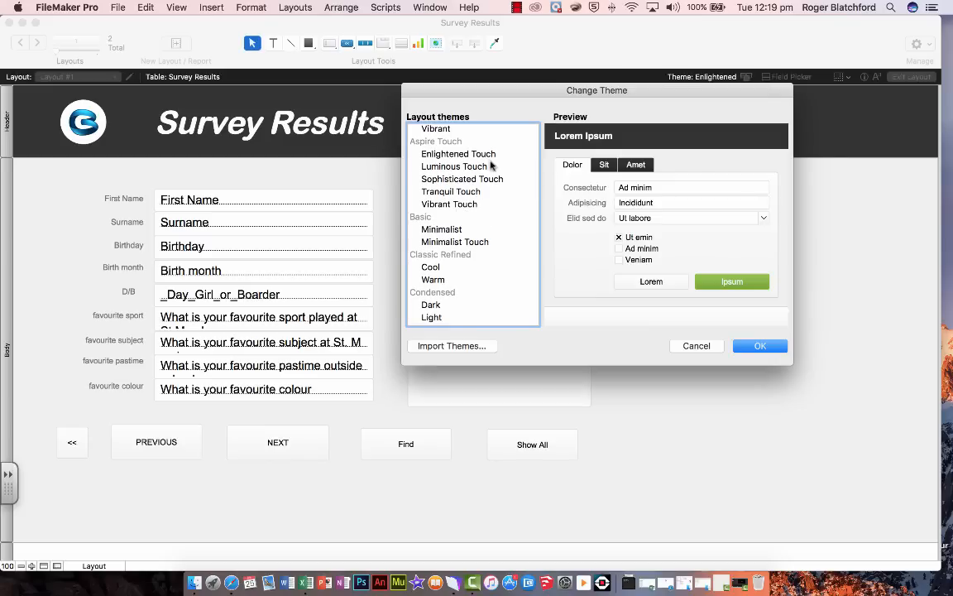
{"action": "scroll", "coordinate": [504, 228], "scroll_direction": "down", "scroll_amount": 4}
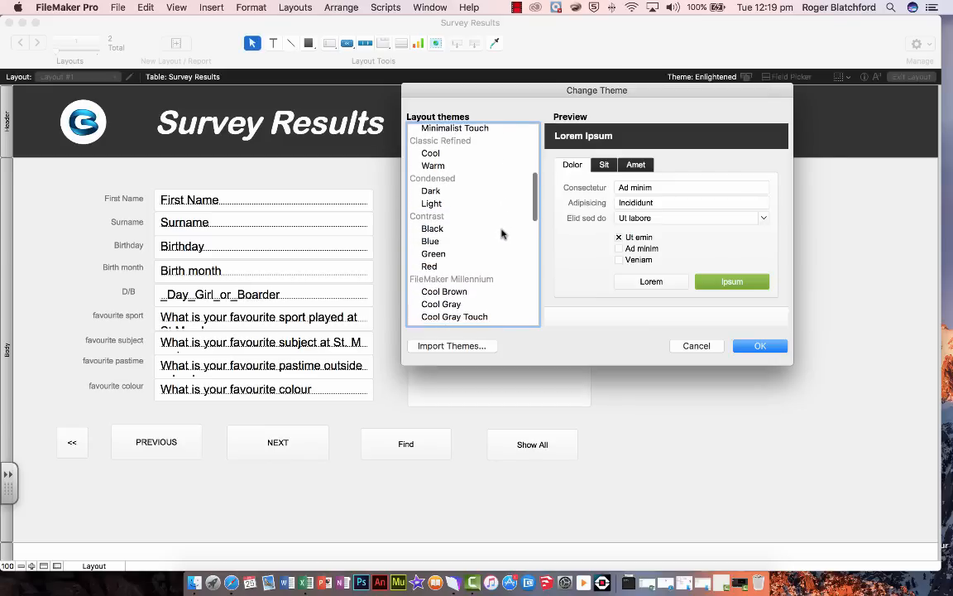
{"action": "scroll", "coordinate": [476, 240], "scroll_direction": "down", "scroll_amount": 3}
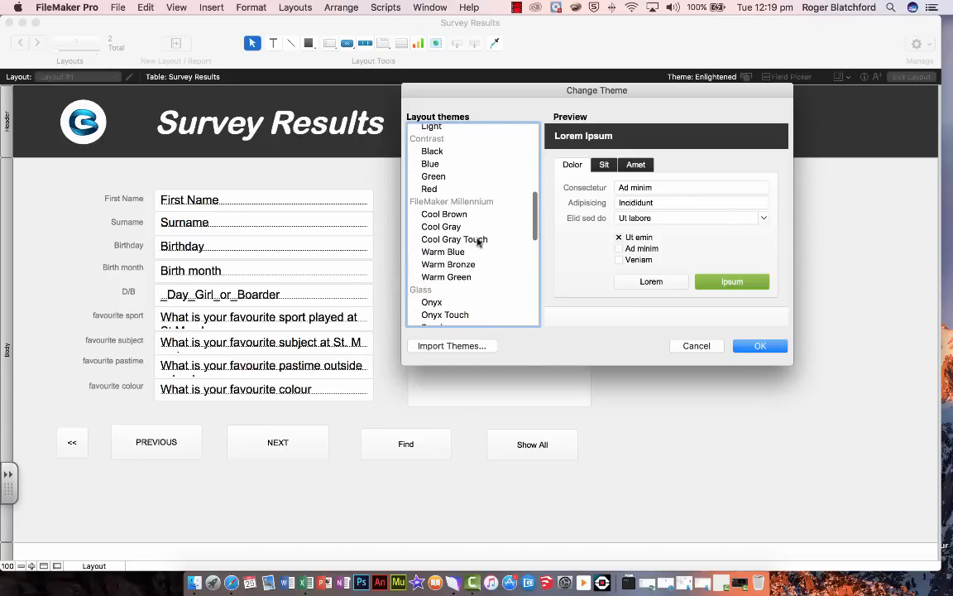
{"action": "scroll", "coordinate": [495, 268], "scroll_direction": "down", "scroll_amount": 2}
{"action": "scroll", "coordinate": [496, 265], "scroll_direction": "up", "scroll_amount": 10}
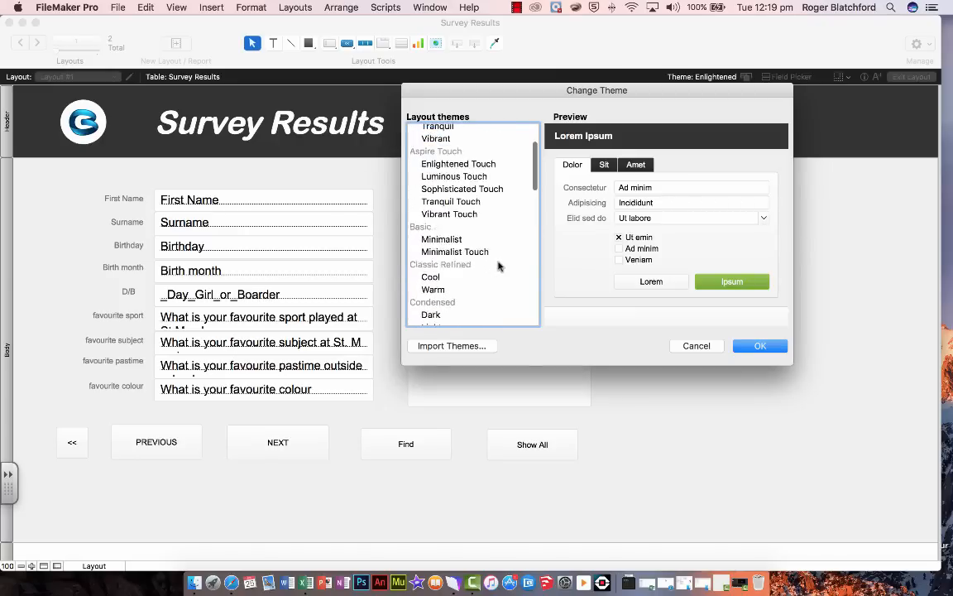
{"action": "scroll", "coordinate": [481, 238], "scroll_direction": "down", "scroll_amount": 5}
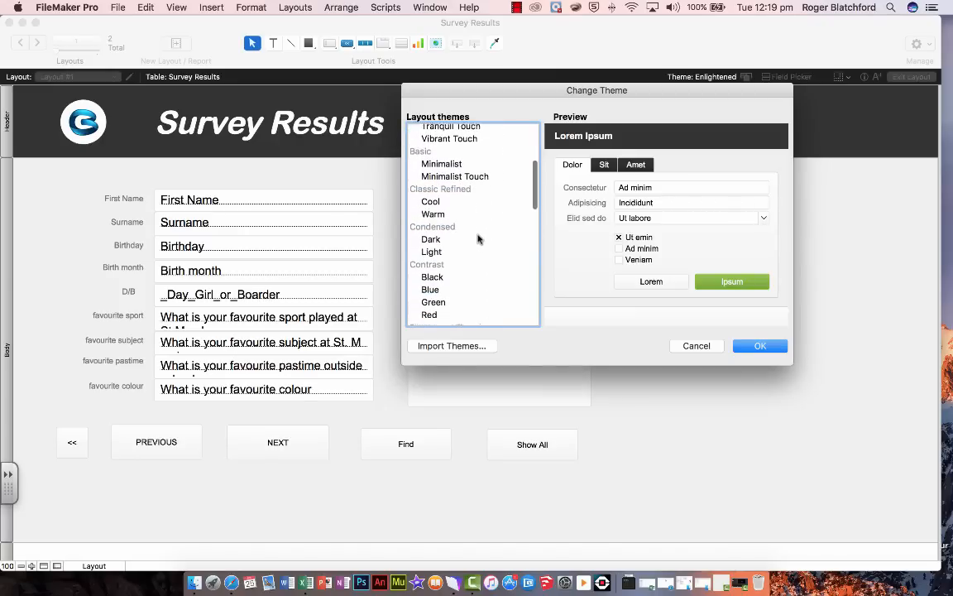
Preview the Cool Brown, Onyx and Canyon layout themes
{"action": "left_click", "coordinate": [445, 274]}
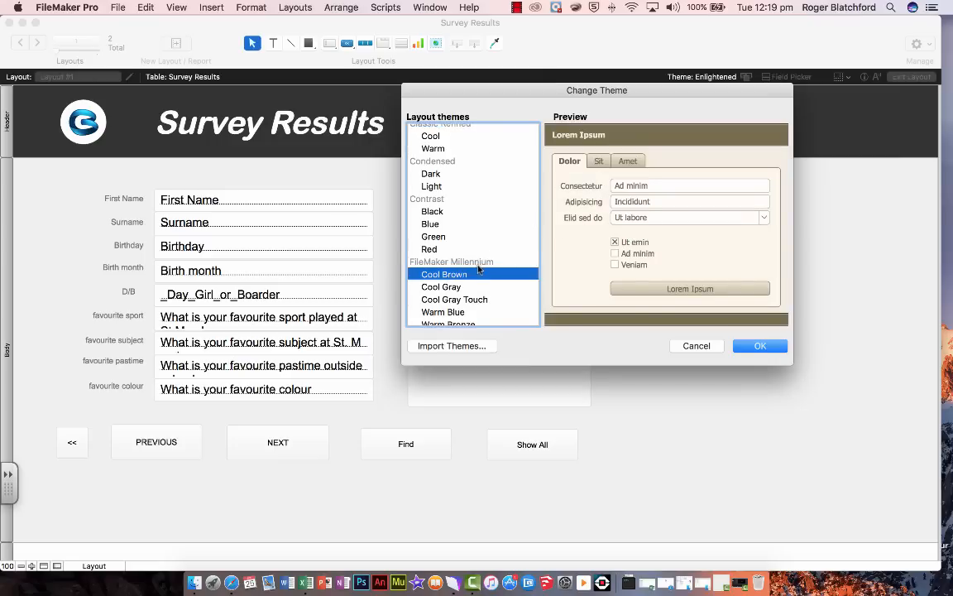
{"action": "scroll", "coordinate": [469, 264], "scroll_direction": "down", "scroll_amount": 5}
{"action": "left_click", "coordinate": [434, 238]}
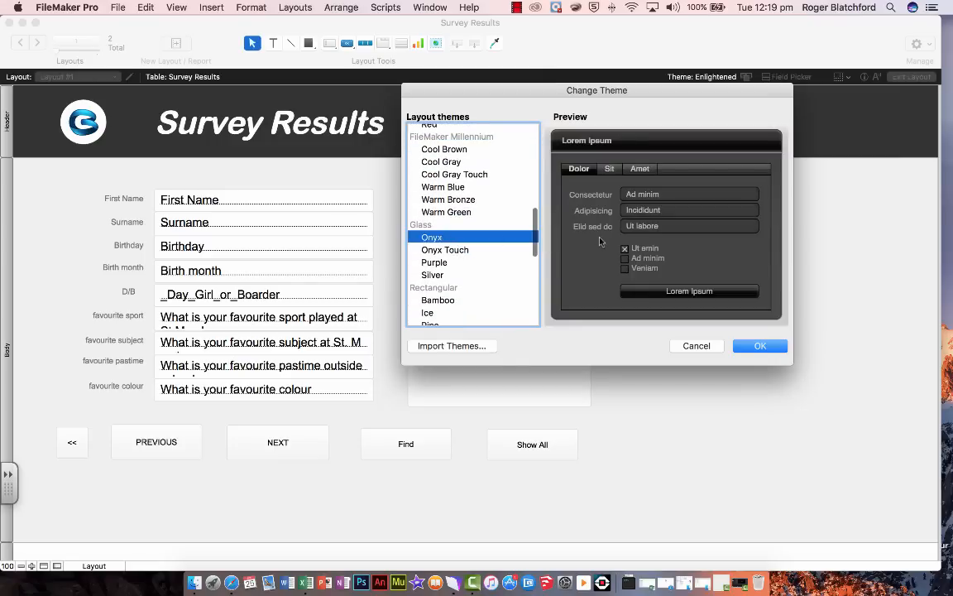
{"action": "scroll", "coordinate": [466, 249], "scroll_direction": "down", "scroll_amount": 10}
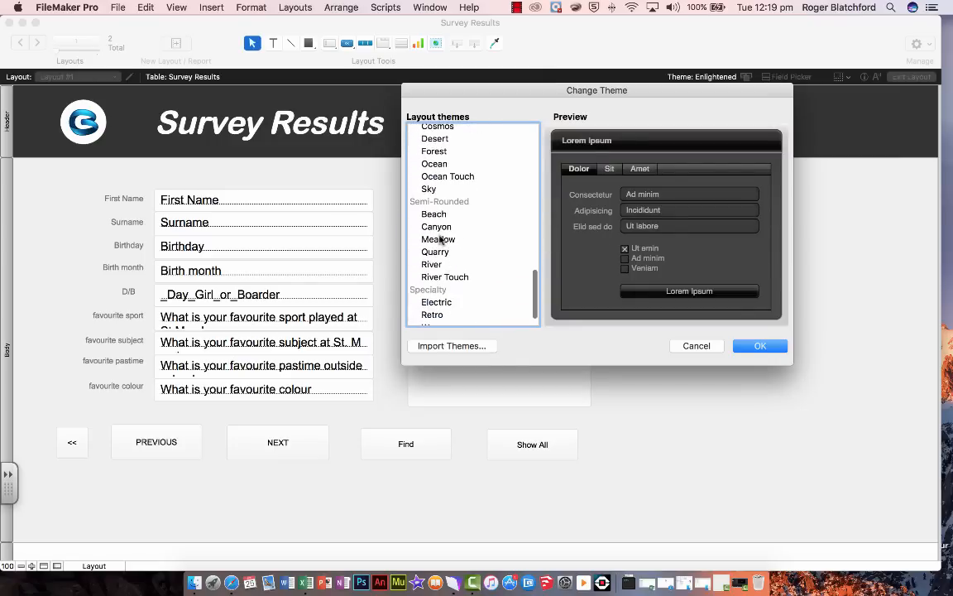
{"action": "left_click", "coordinate": [438, 228]}
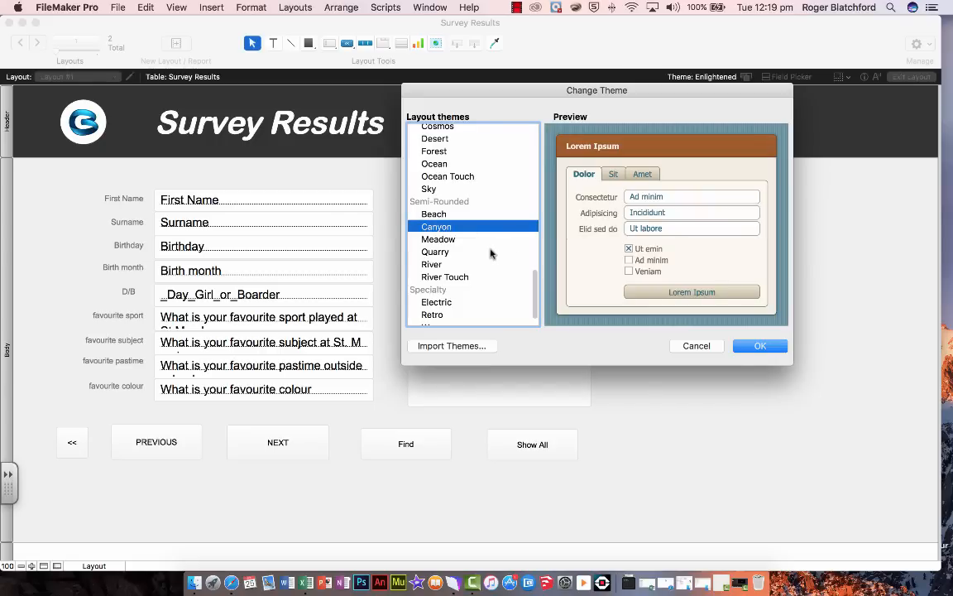
{"action": "scroll", "coordinate": [485, 257], "scroll_direction": "down", "scroll_amount": 1}
Apply the Enlightened theme from the Aspire group to the layout
{"action": "scroll", "coordinate": [487, 255], "scroll_direction": "up", "scroll_amount": 10}
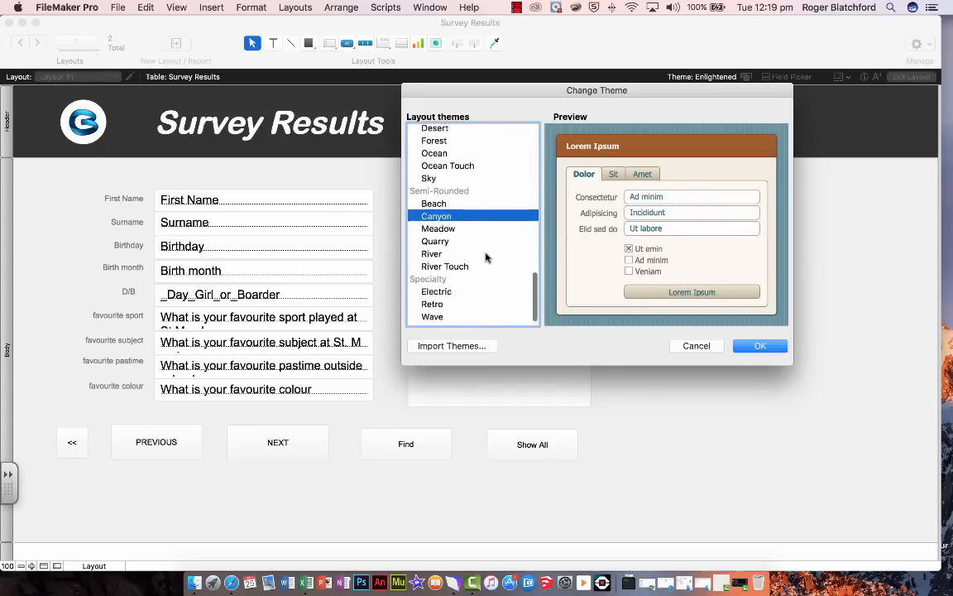
{"action": "scroll", "coordinate": [485, 247], "scroll_direction": "up", "scroll_amount": 5}
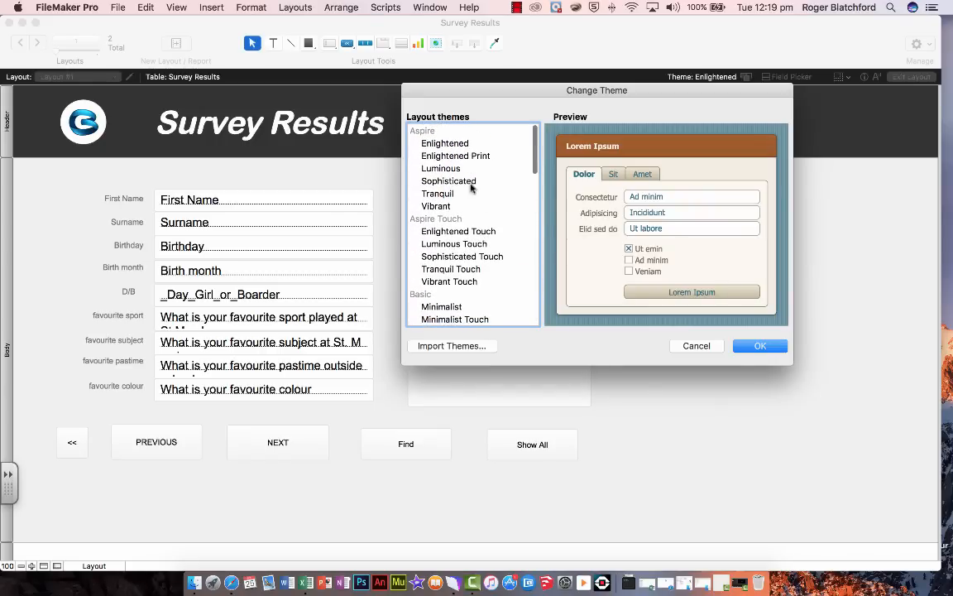
{"action": "left_click", "coordinate": [445, 144]}
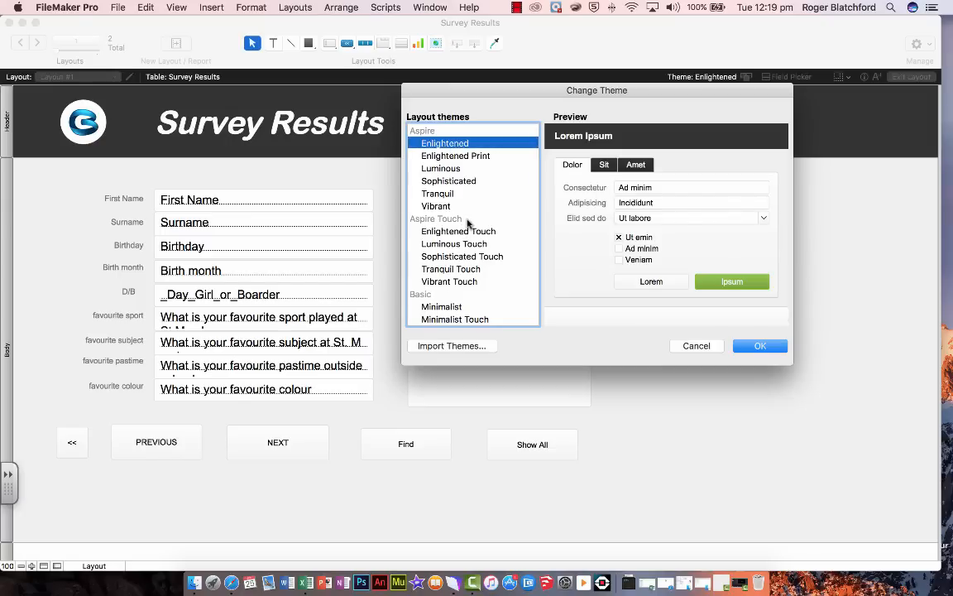
{"action": "left_click", "coordinate": [754, 346]}
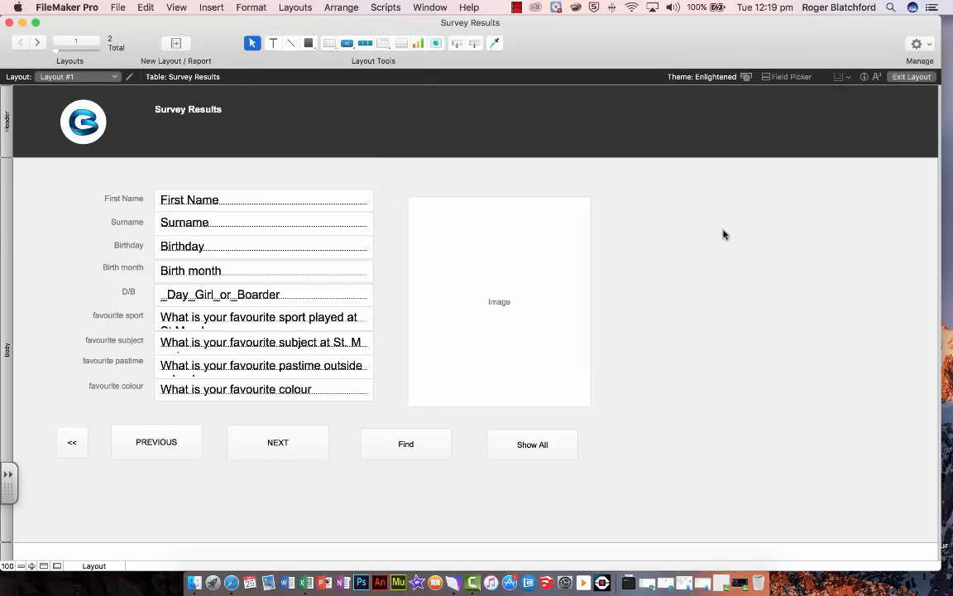
Change the whole "Survey Results" heading text in the header to the Arial Rounded MT Bold font
{"action": "left_click", "coordinate": [172, 113]}
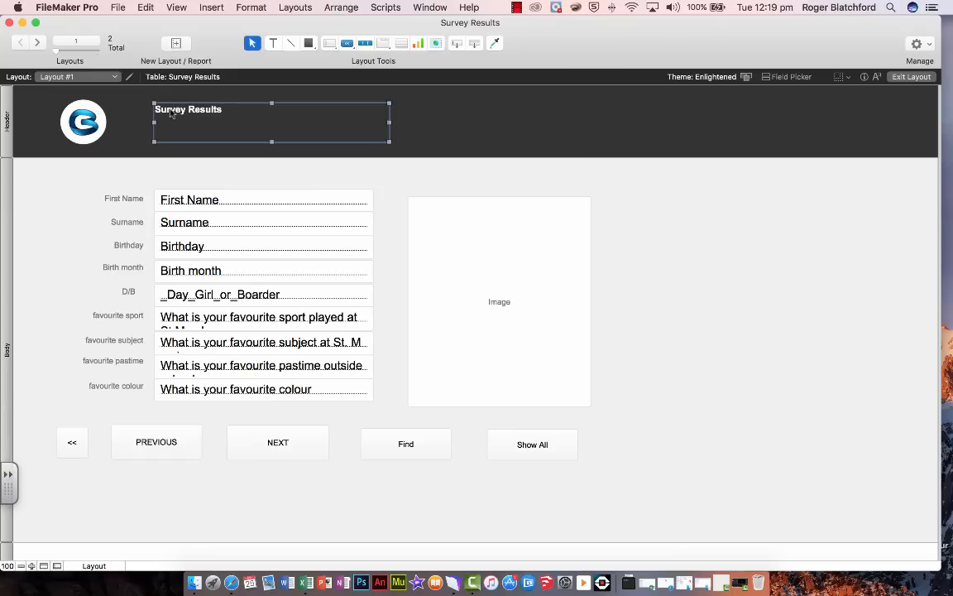
{"action": "left_click", "coordinate": [207, 113]}
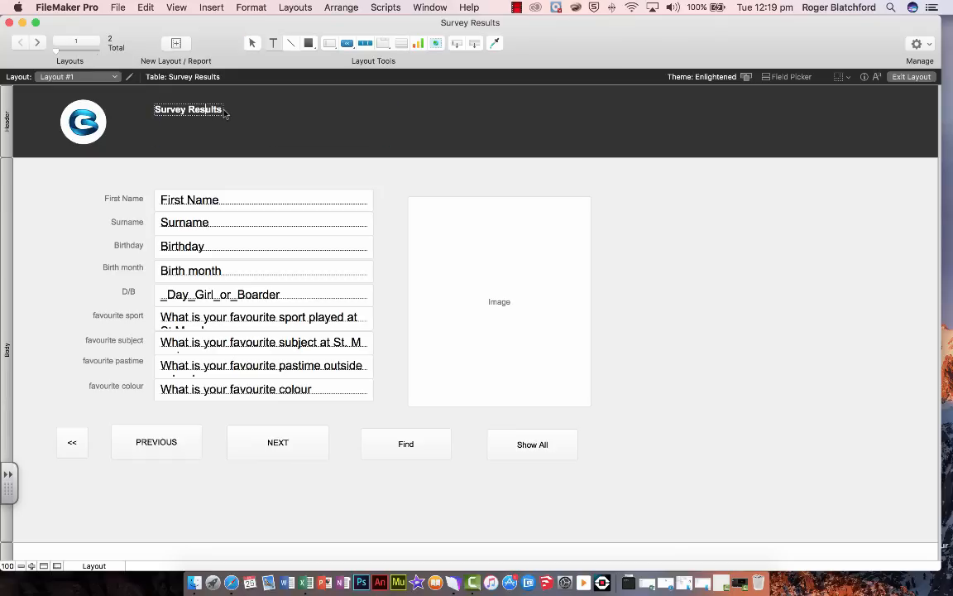
{"action": "double_click", "coordinate": [192, 111]}
{"action": "left_click", "coordinate": [170, 109]}
{"action": "left_click_drag", "start_coordinate": [222, 110], "coordinate": [165, 109]}
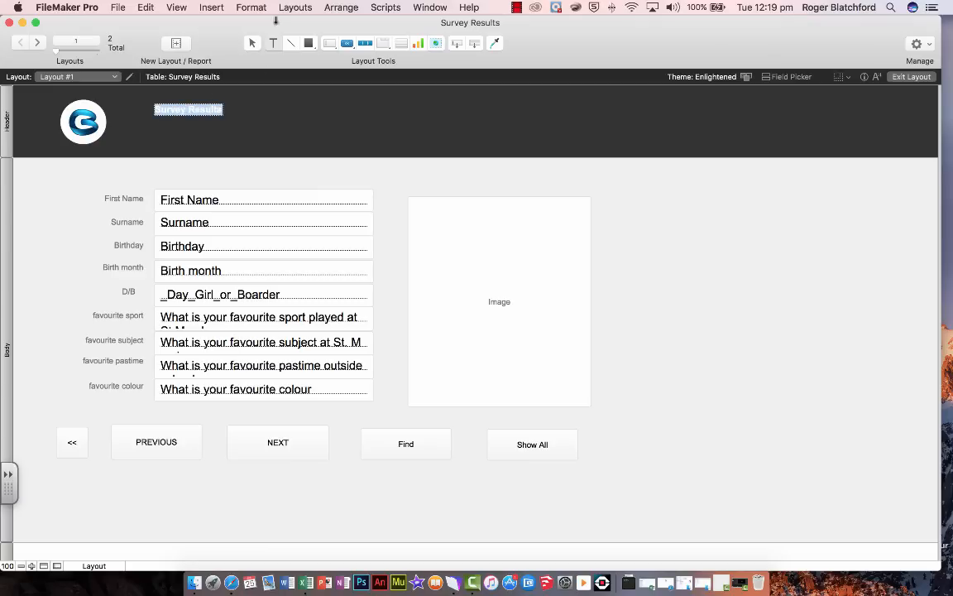
{"action": "left_click", "coordinate": [247, 8]}
{"action": "mouse_move", "coordinate": [253, 25]}
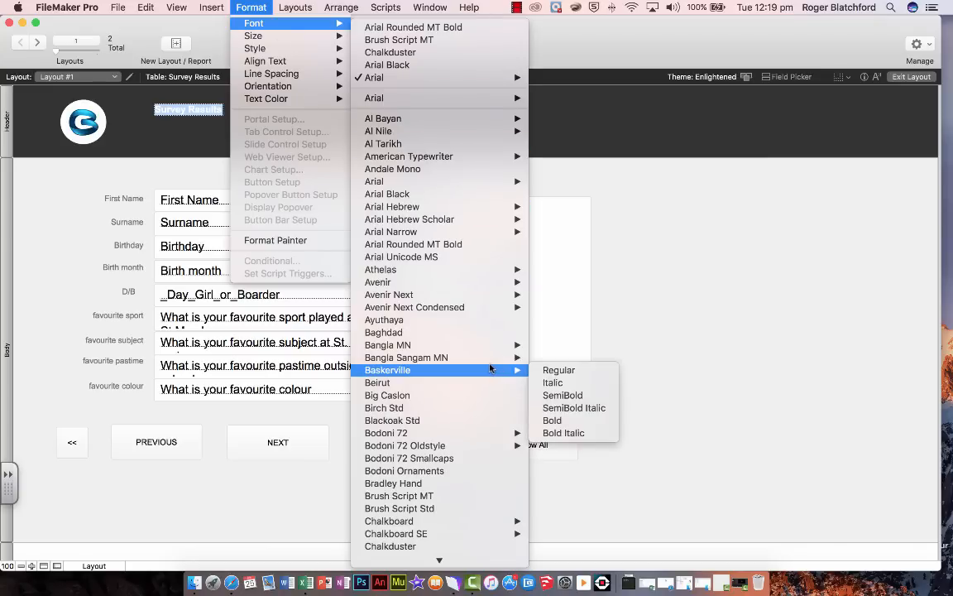
{"action": "scroll", "coordinate": [490, 368], "scroll_direction": "down", "scroll_amount": 3}
{"action": "mouse_move", "coordinate": [477, 296]}
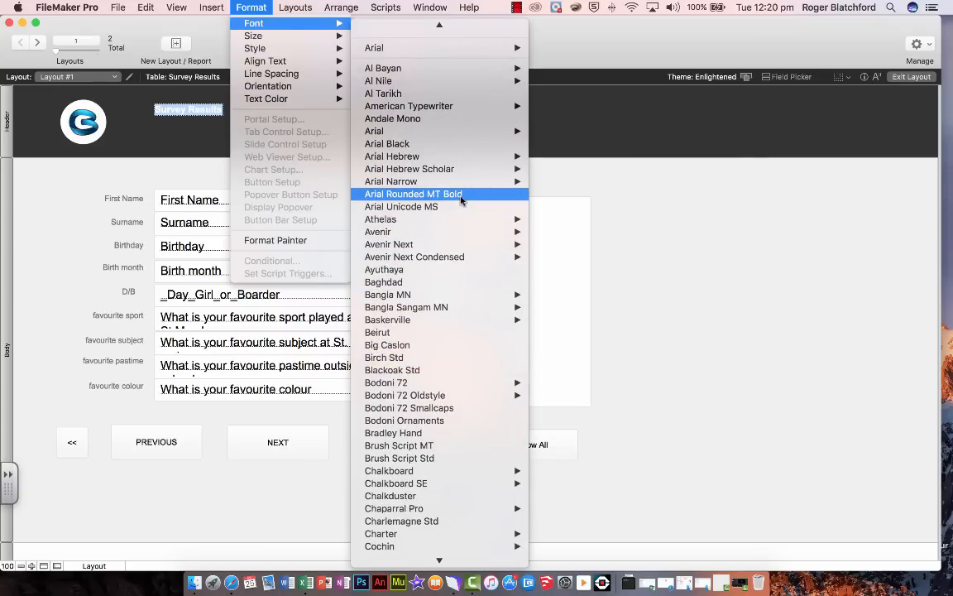
{"action": "left_click", "coordinate": [461, 199]}
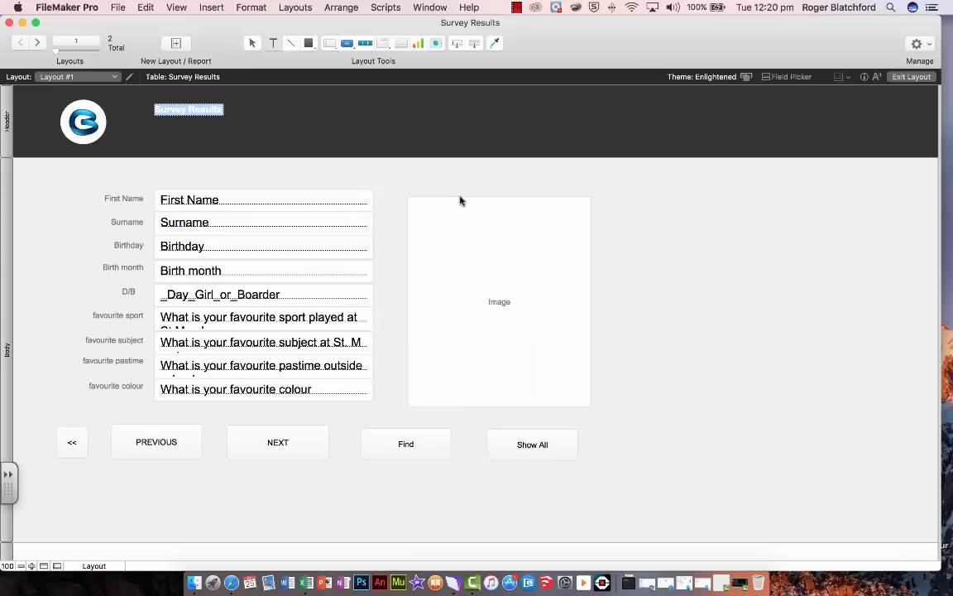
Set the heading text to 48 point and make it italic
{"action": "left_click", "coordinate": [248, 8]}
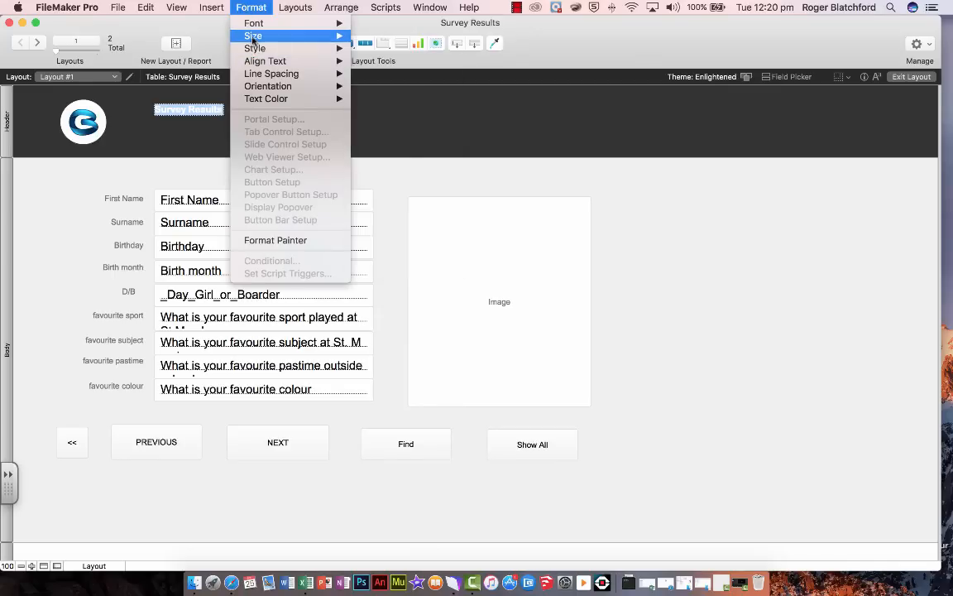
{"action": "mouse_move", "coordinate": [254, 37]}
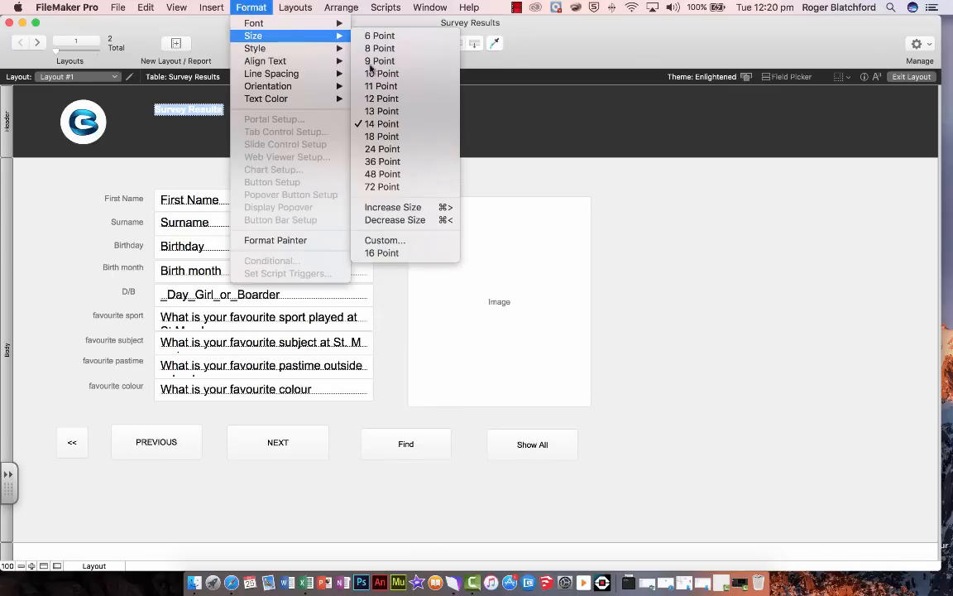
{"action": "left_click", "coordinate": [396, 178]}
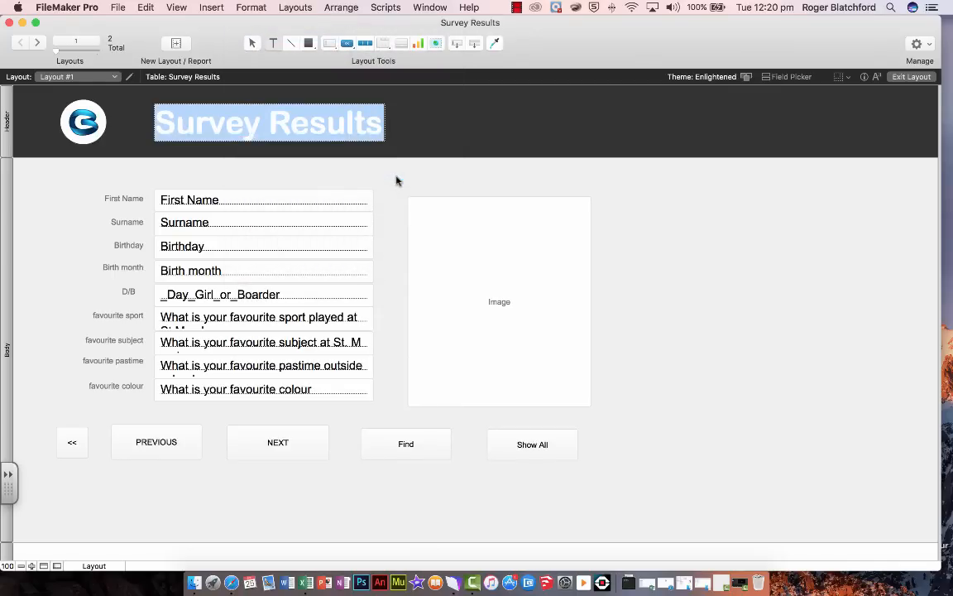
{"action": "left_click", "coordinate": [250, 7]}
{"action": "mouse_move", "coordinate": [248, 38]}
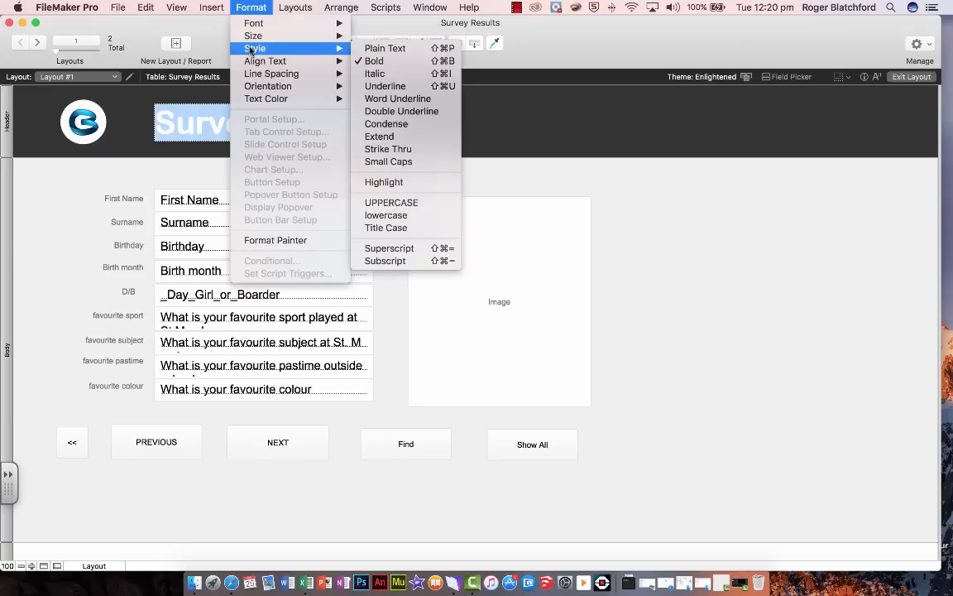
{"action": "mouse_move", "coordinate": [334, 53]}
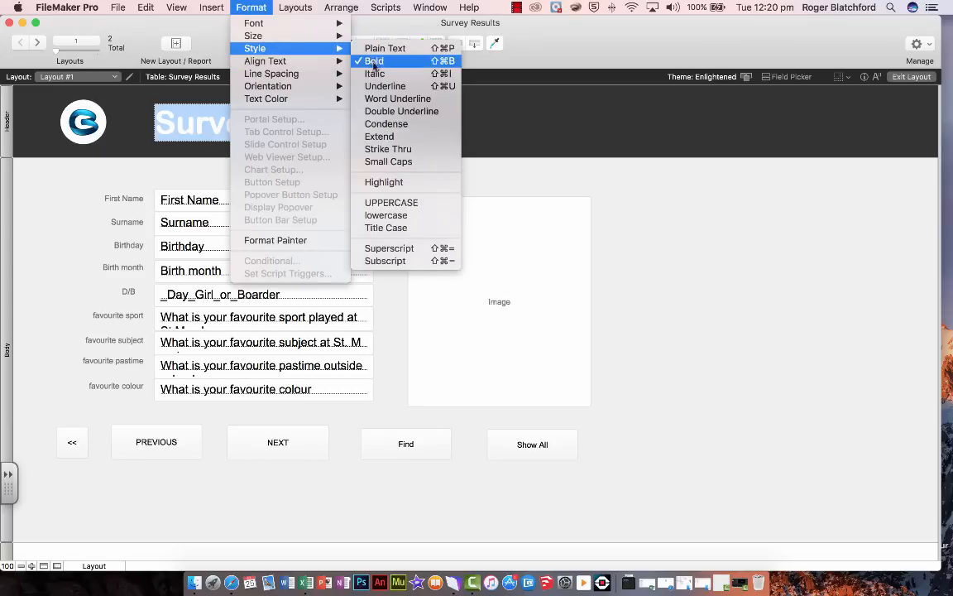
{"action": "left_click", "coordinate": [377, 74]}
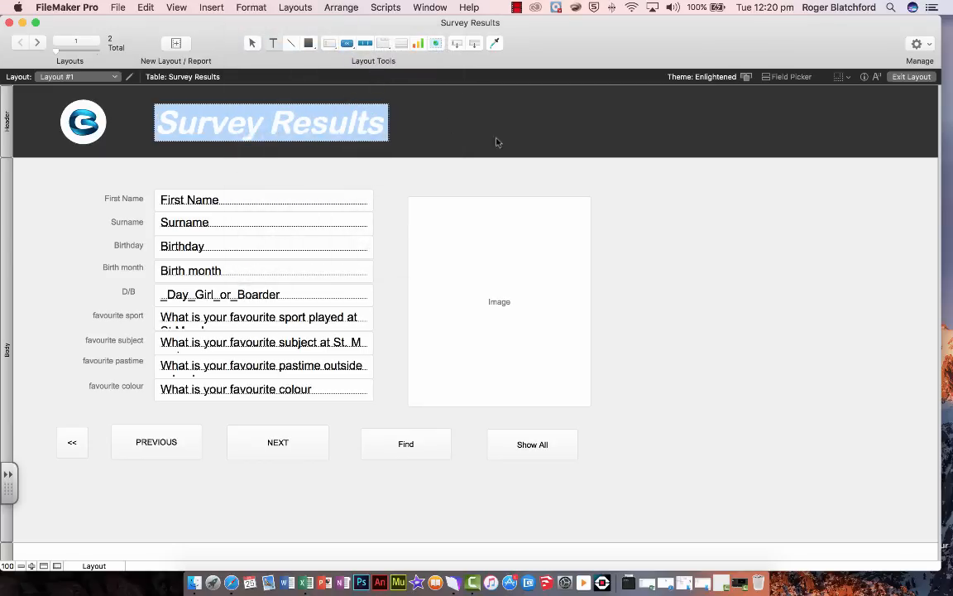
Finish editing the heading text and show the Inspector's appearance settings
{"action": "key", "text": "Escape"}
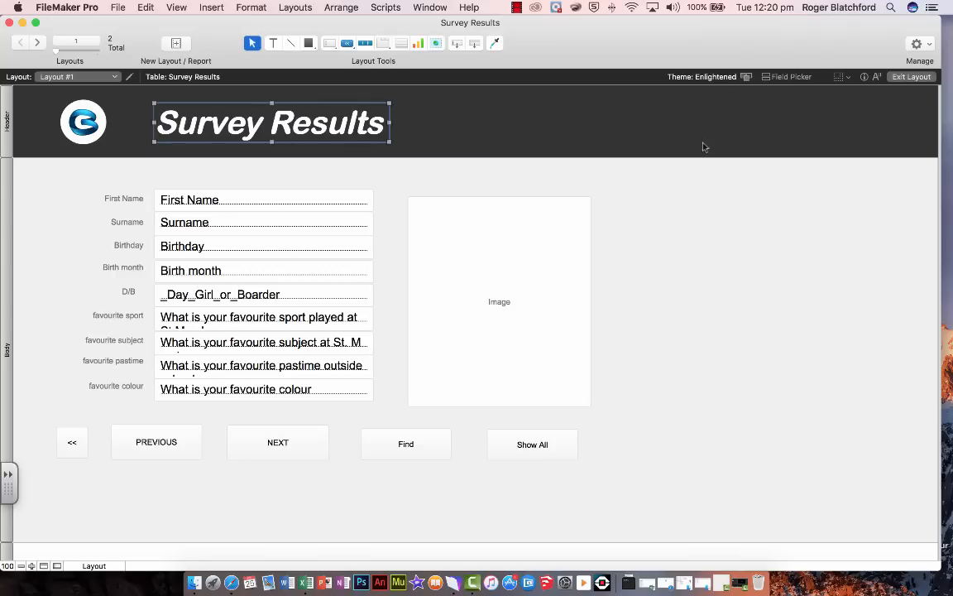
{"action": "left_click", "coordinate": [706, 249]}
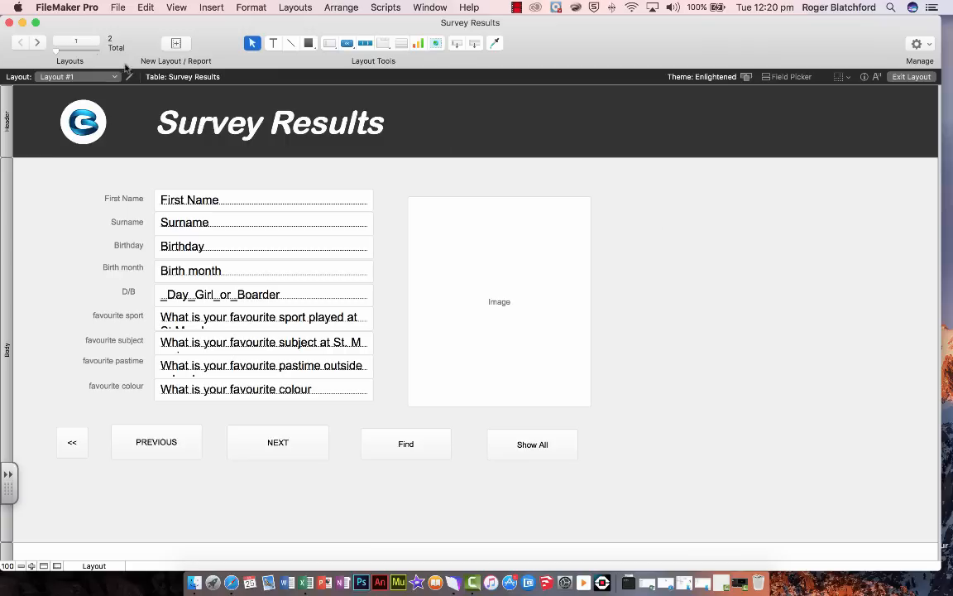
{"action": "left_click", "coordinate": [116, 8]}
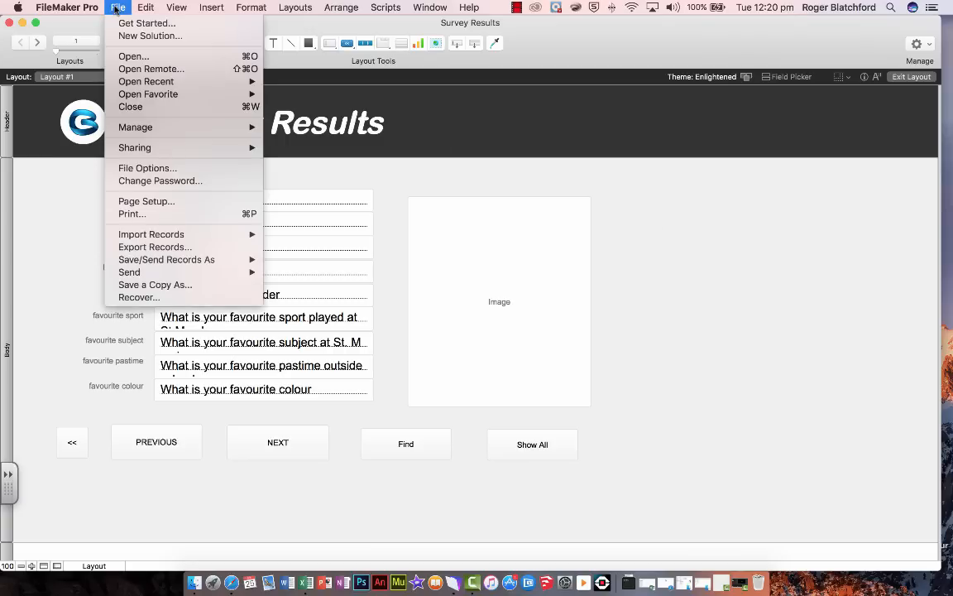
{"action": "mouse_move", "coordinate": [172, 10]}
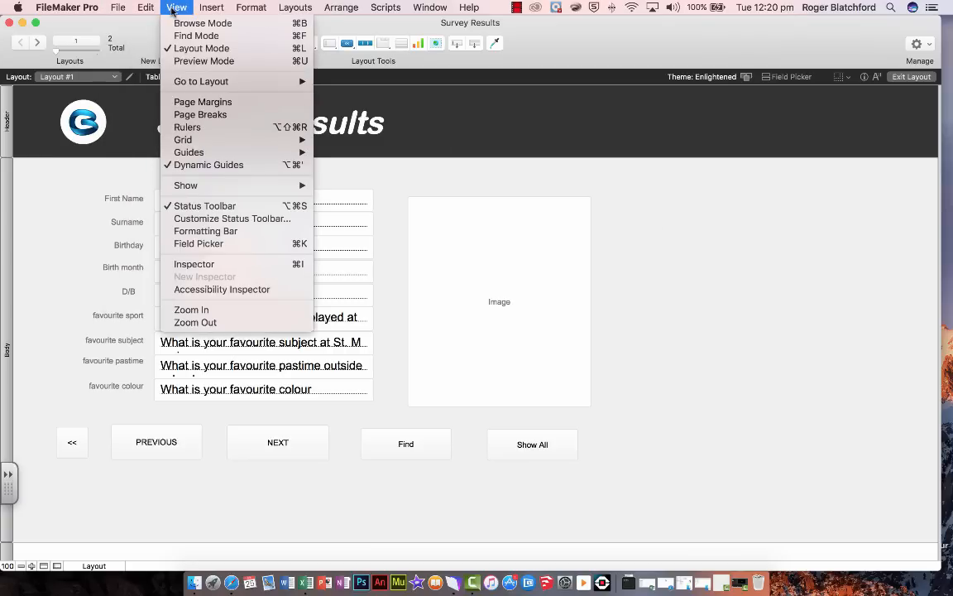
{"action": "left_click", "coordinate": [194, 264]}
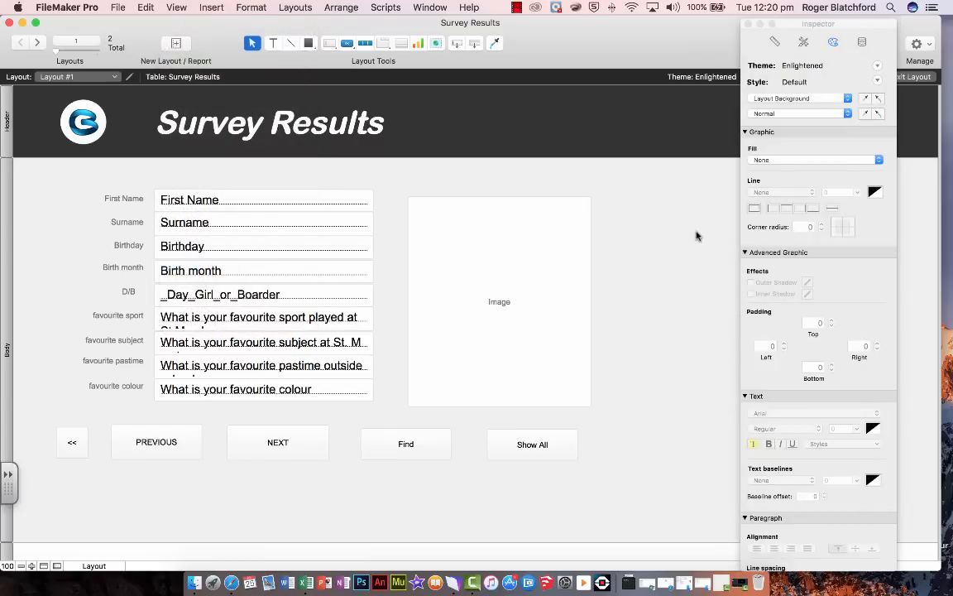
{"action": "left_click", "coordinate": [774, 45]}
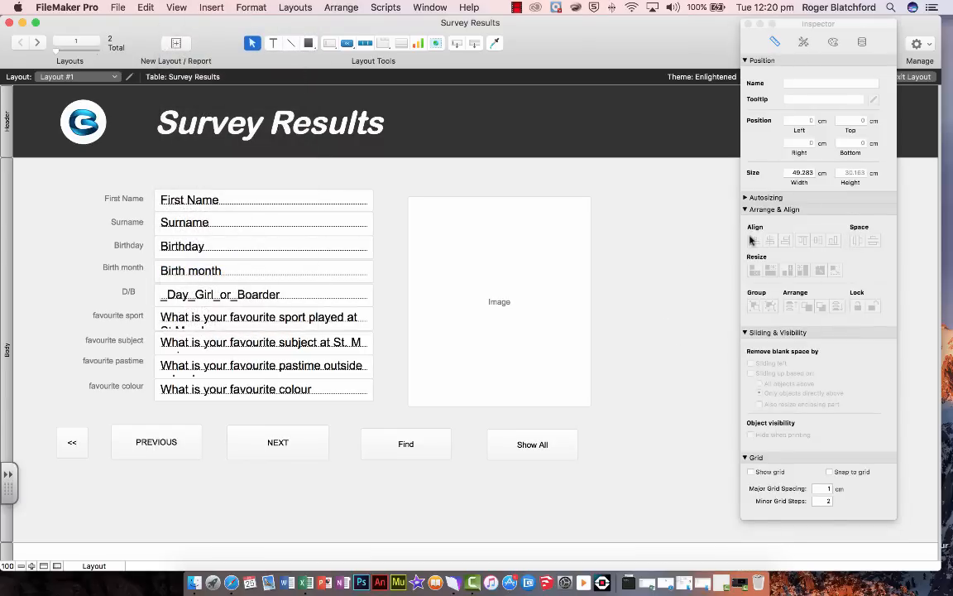
{"action": "left_click", "coordinate": [832, 42]}
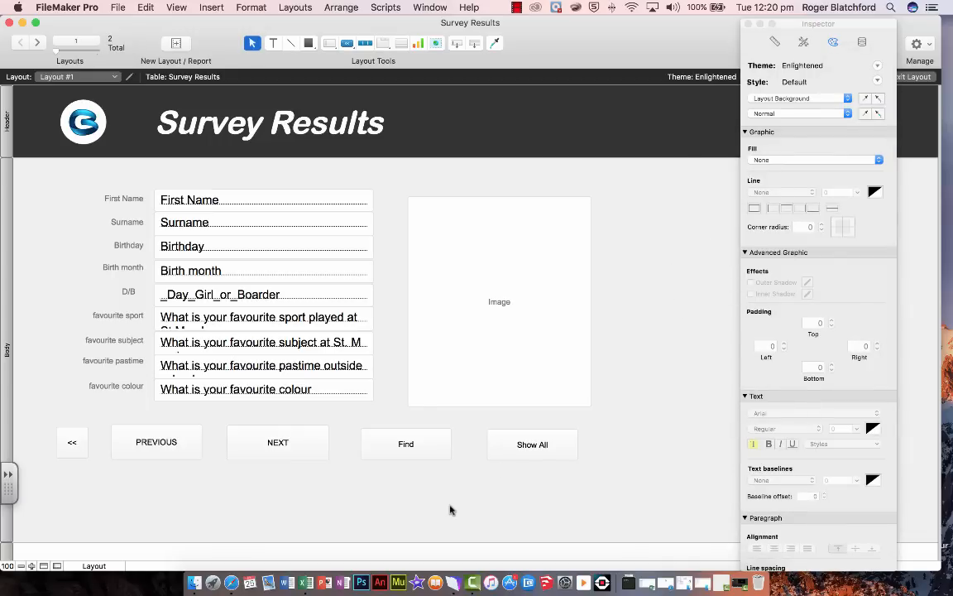
Give the Image container a solid border with a line thickness of 9 and increase its corner radius
{"action": "left_click", "coordinate": [538, 381]}
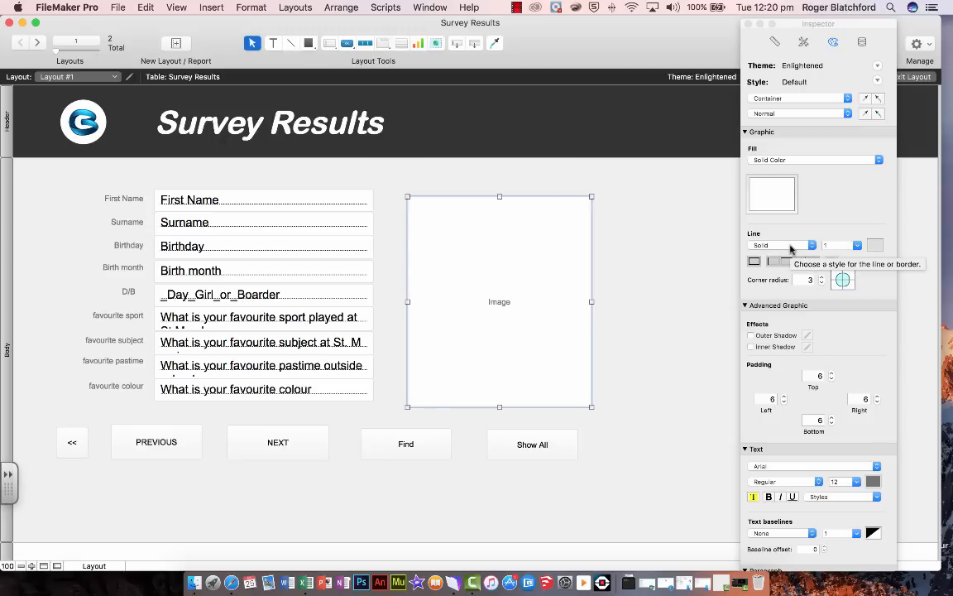
{"action": "left_click", "coordinate": [856, 247]}
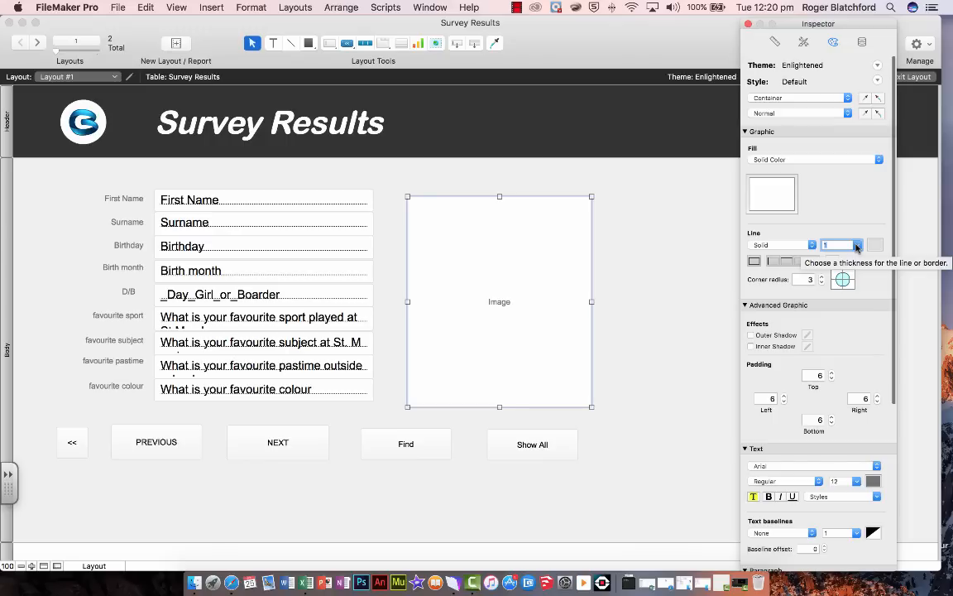
{"action": "left_click", "coordinate": [857, 247]}
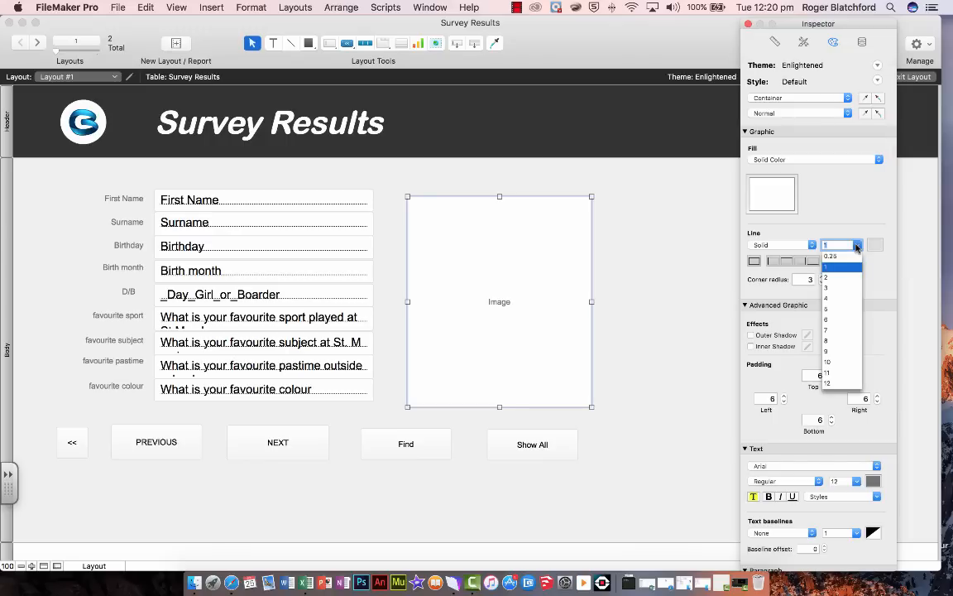
{"action": "left_click", "coordinate": [828, 353]}
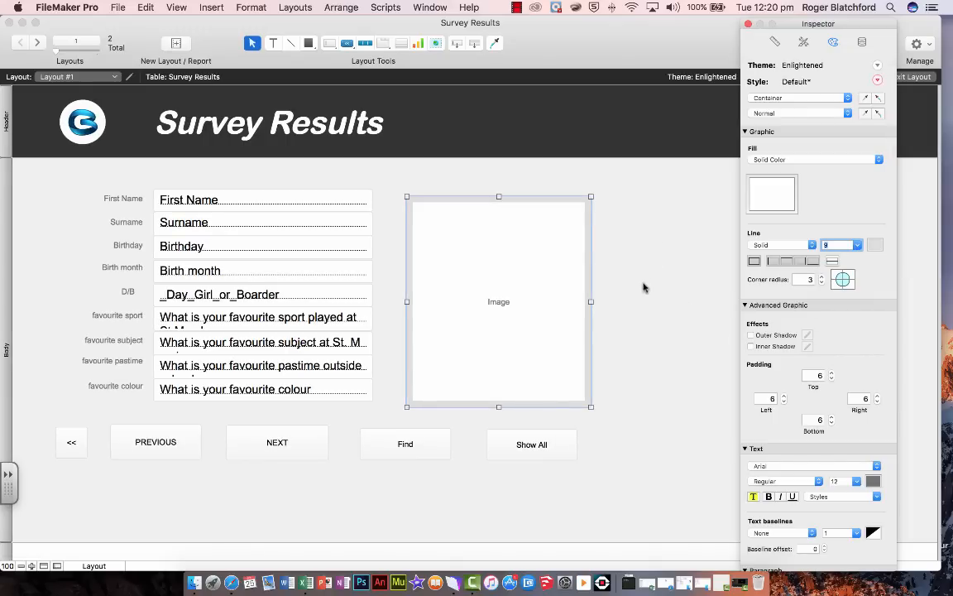
{"action": "left_click", "coordinate": [821, 277]}
{"action": "left_click", "coordinate": [821, 278]}
{"action": "left_click", "coordinate": [821, 277]}
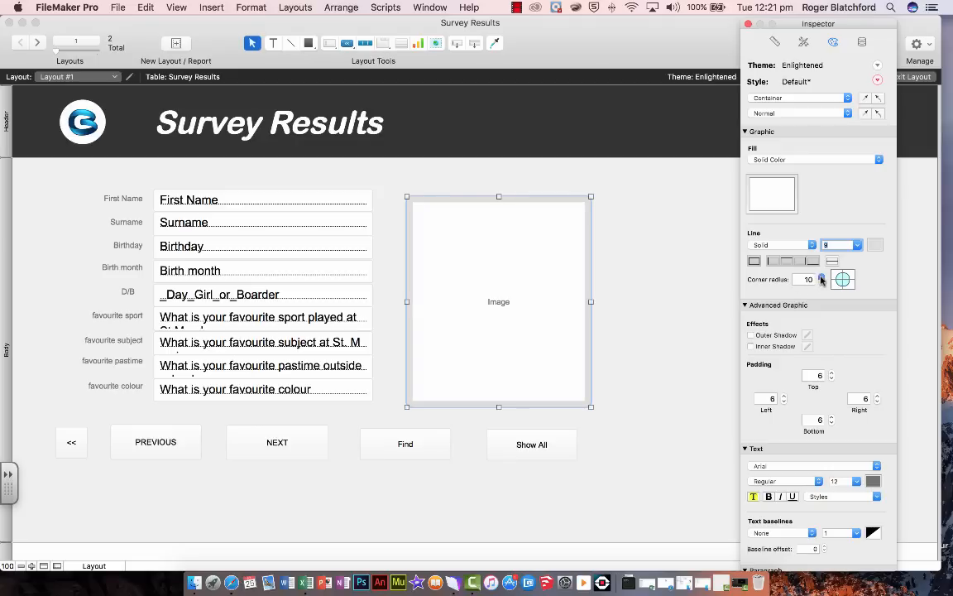
{"action": "left_click", "coordinate": [695, 284]}
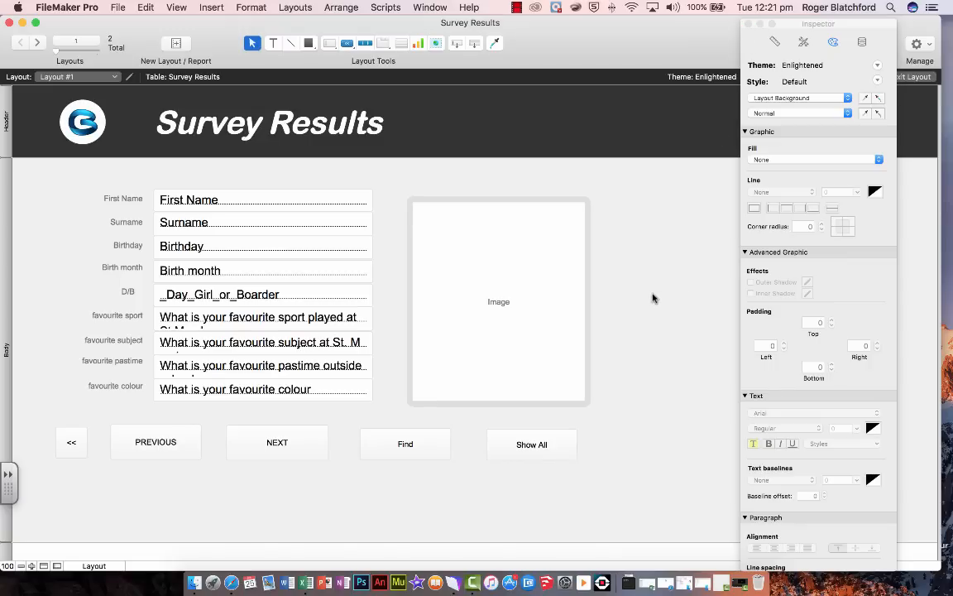
Try a solid color fill on the Show All button
{"action": "left_click", "coordinate": [544, 451]}
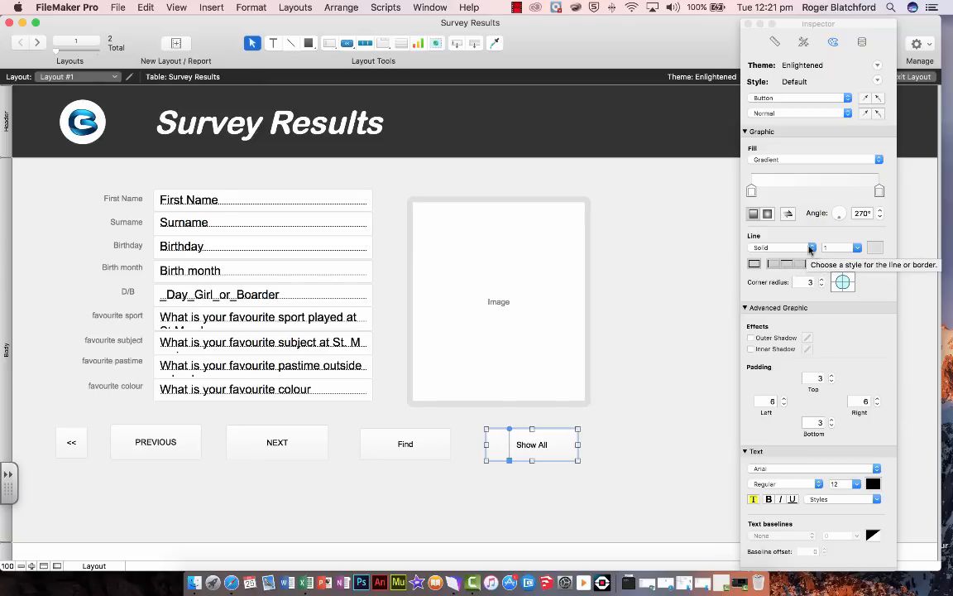
{"action": "left_click", "coordinate": [791, 248]}
{"action": "left_click", "coordinate": [789, 249]}
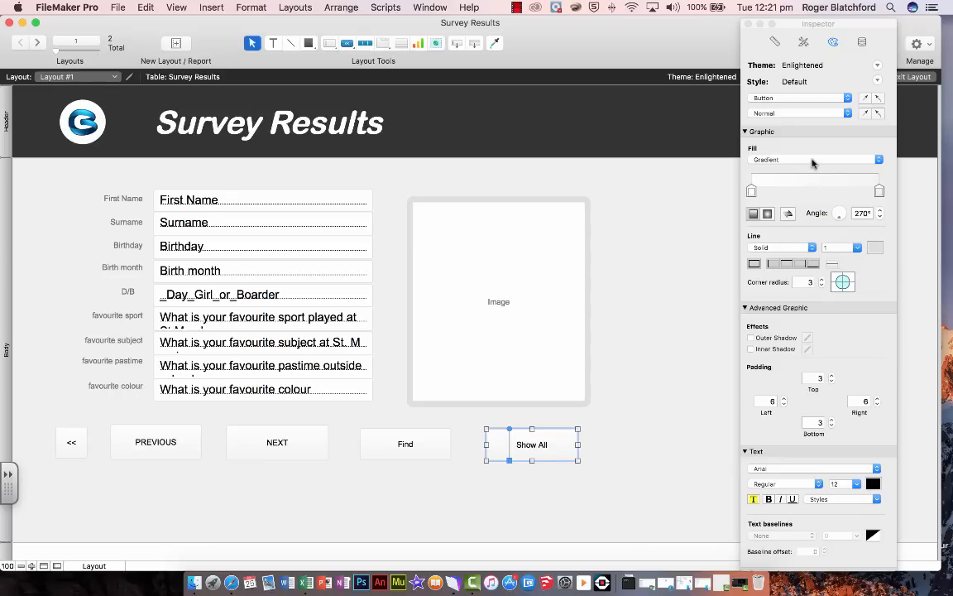
{"action": "left_click", "coordinate": [811, 160]}
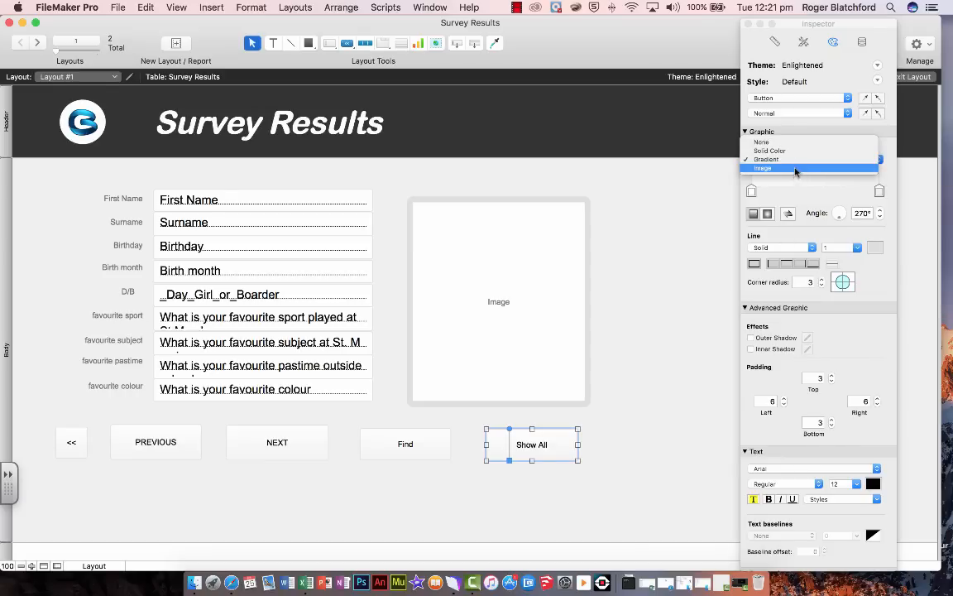
{"action": "left_click", "coordinate": [793, 153]}
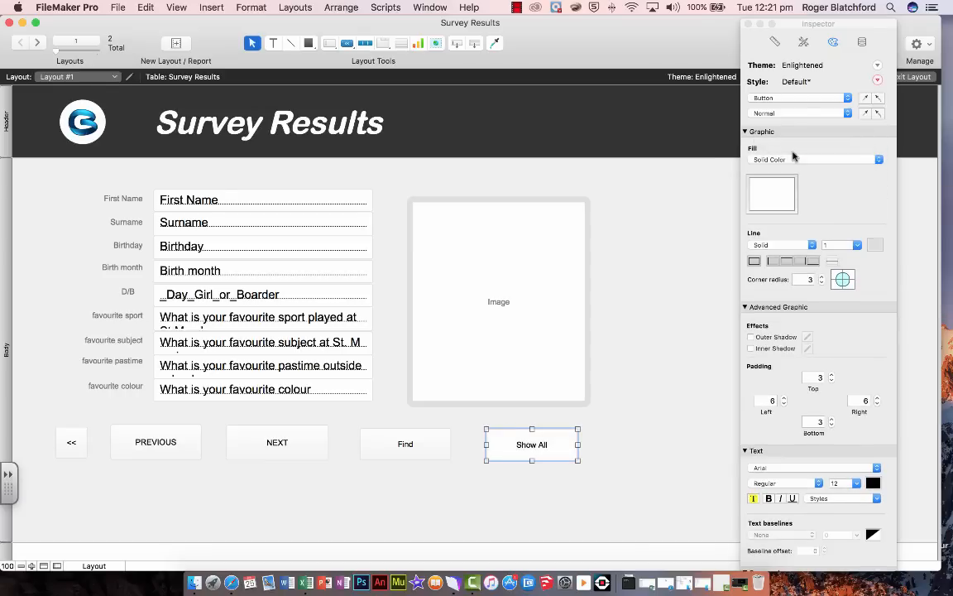
{"action": "left_click", "coordinate": [775, 203]}
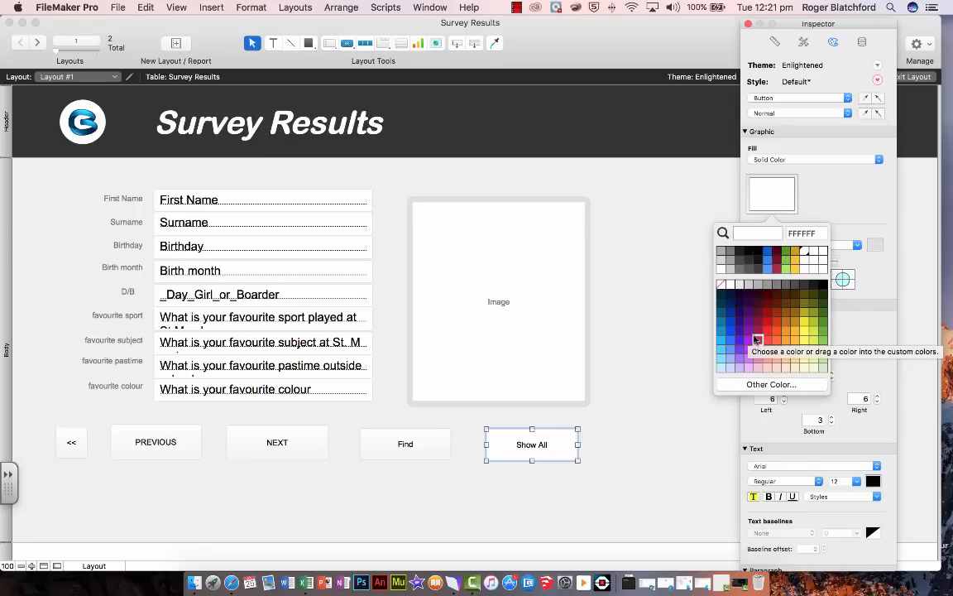
{"action": "left_click", "coordinate": [683, 203]}
Set the Show All button's fill to None
{"action": "left_click", "coordinate": [856, 160]}
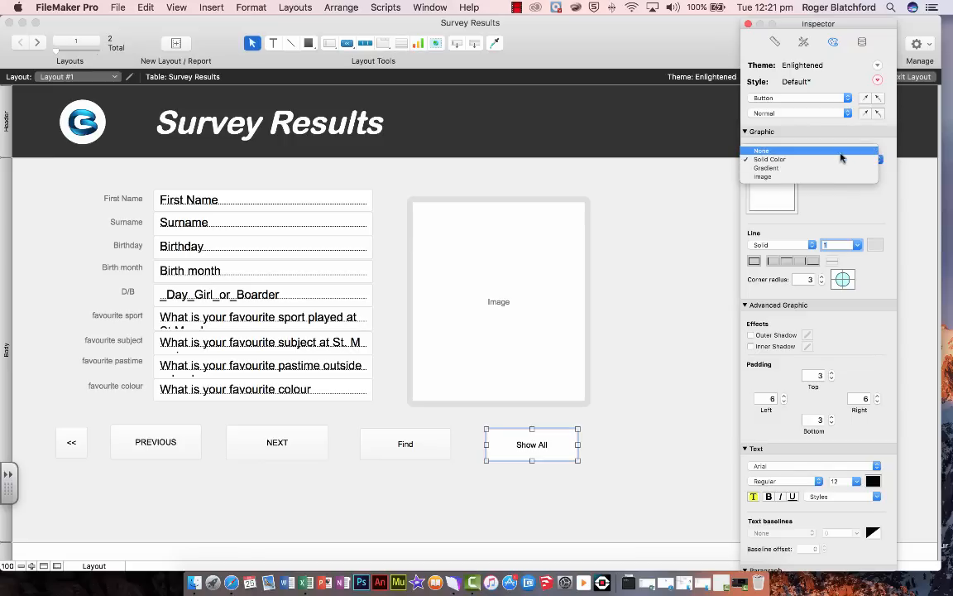
{"action": "left_click", "coordinate": [844, 152]}
{"action": "left_click", "coordinate": [668, 306]}
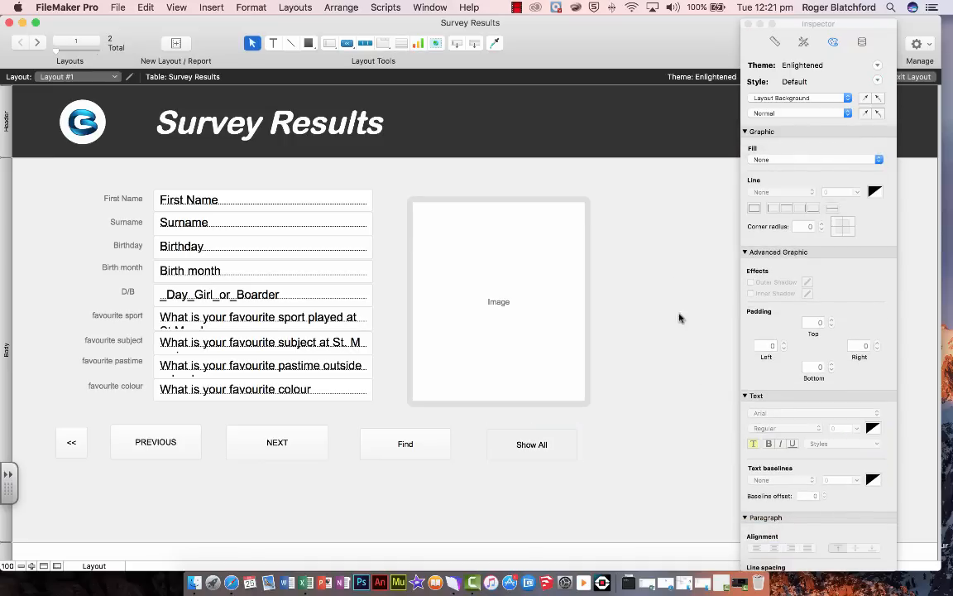
Set the Show All button's line thickness to 0 and exit layout editing to browse the records
{"action": "left_click", "coordinate": [561, 451]}
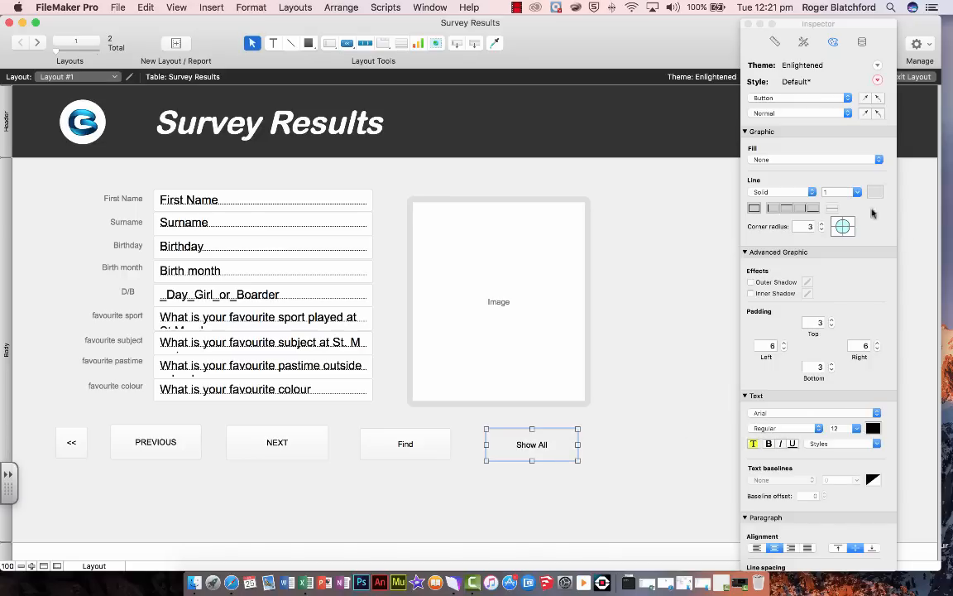
{"action": "left_click", "coordinate": [857, 193]}
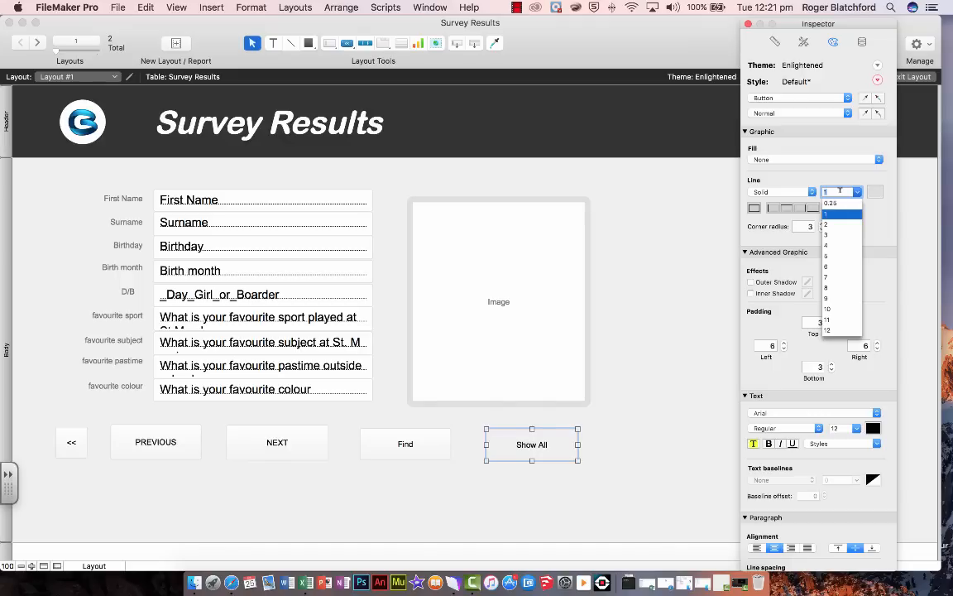
{"action": "type", "text": "0"}
{"action": "key", "text": "Return"}
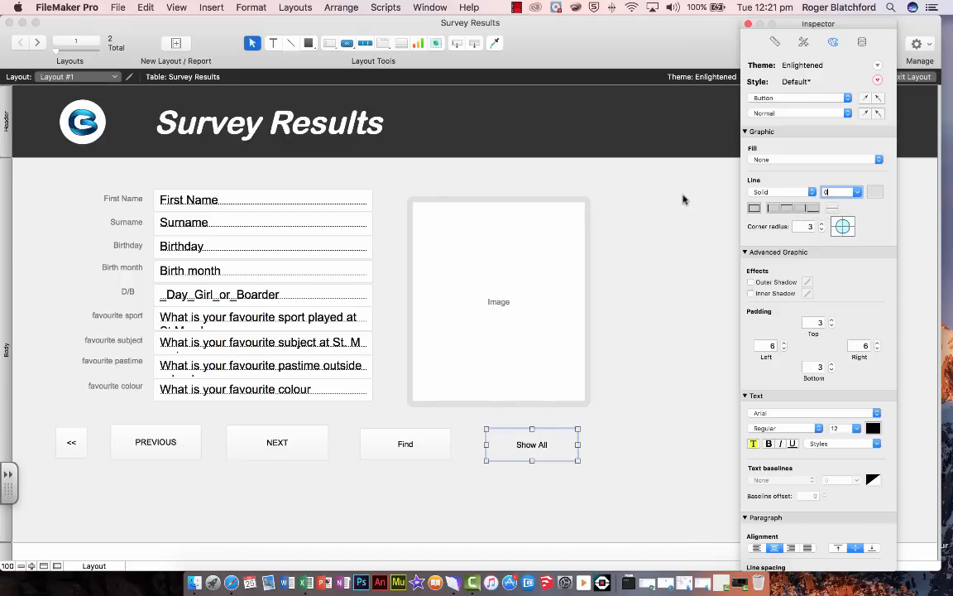
{"action": "left_click", "coordinate": [592, 364]}
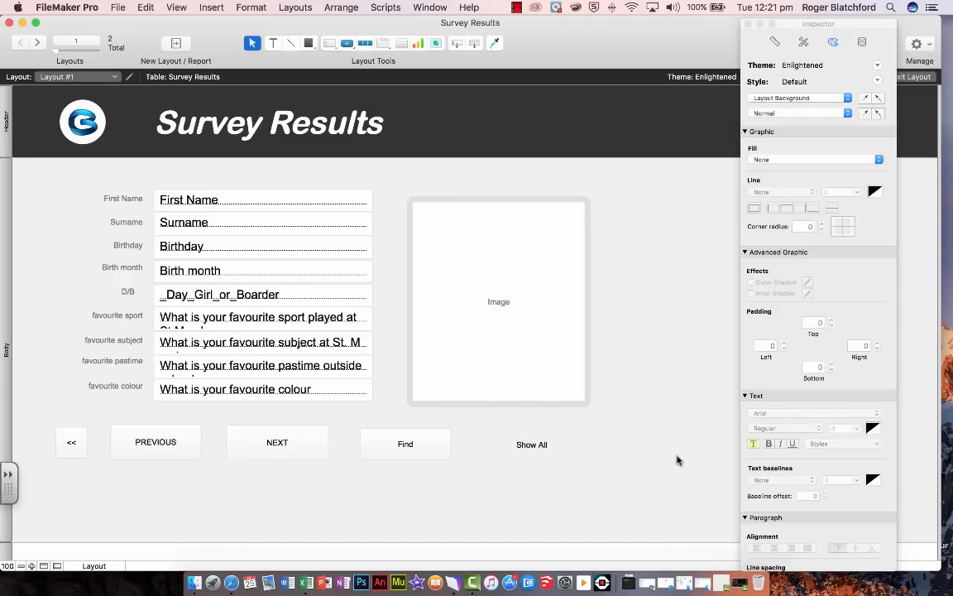
{"action": "scroll", "coordinate": [529, 513], "scroll_direction": "right", "scroll_amount": 1}
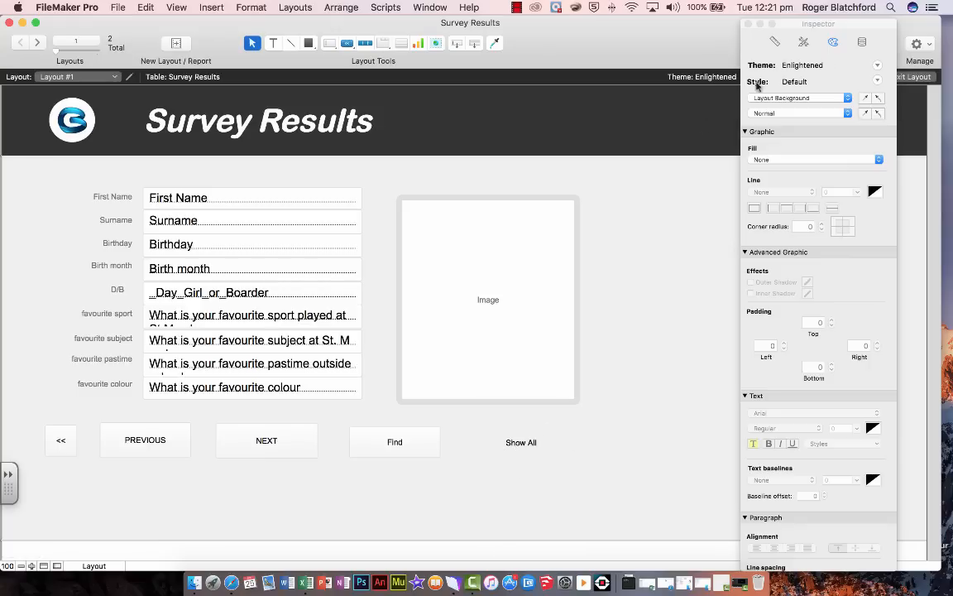
{"action": "left_click", "coordinate": [913, 76]}
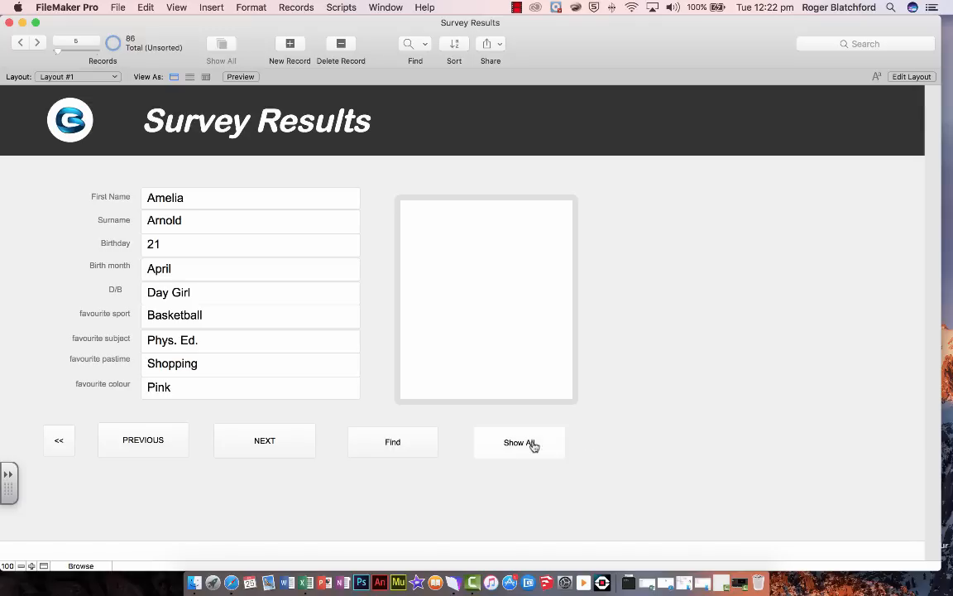